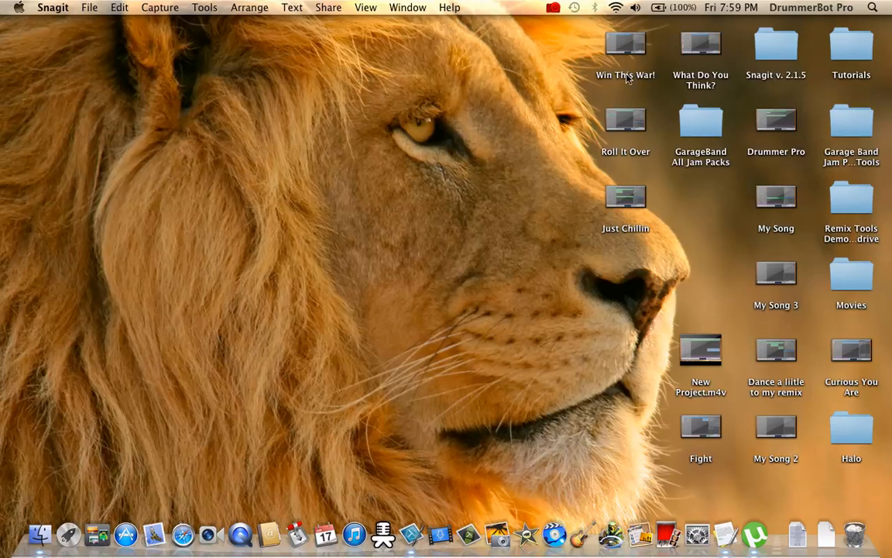
- Open the Roll It Over project and play it from the beginning with the system volume raised
left_click(623, 118)
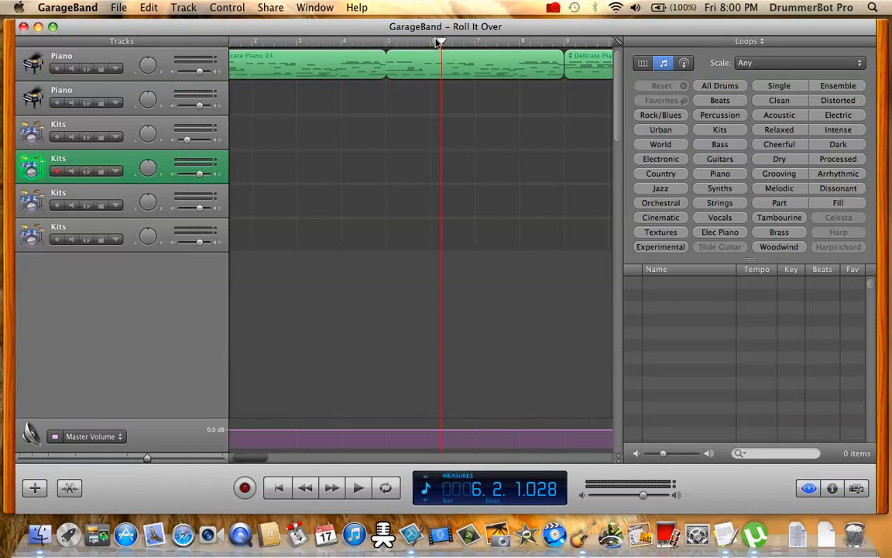
left_click_drag(438, 43, 148, 38)
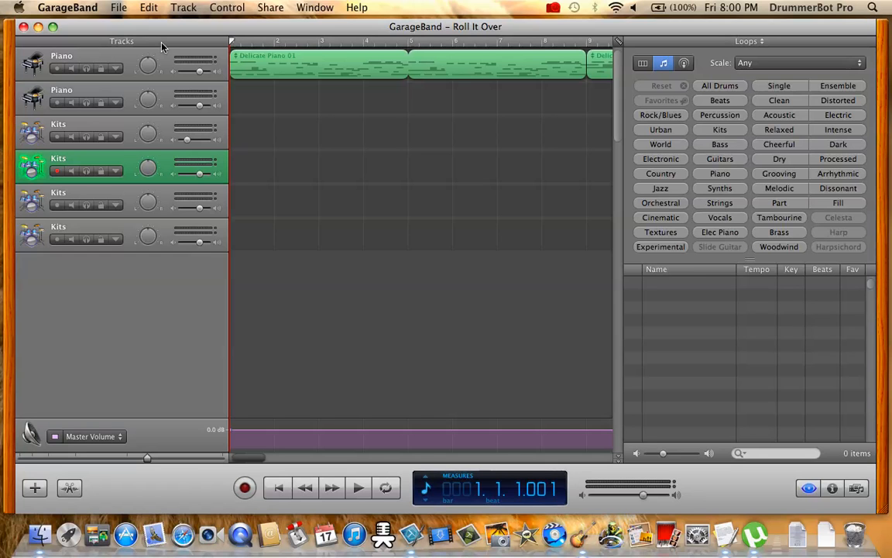
key("XF86AudioRaiseVolume")
key("XF86AudioRaiseVolume")
key("XF86AudioRaiseVolume")
key("XF86AudioRaiseVolume")
key("XF86AudioRaiseVolume")
key("XF86AudioRaiseVolume")
key("XF86AudioRaiseVolume")
key("XF86AudioRaiseVolume")
key("XF86AudioRaiseVolume")
key("XF86AudioRaiseVolume")
key("XF86AudioRaiseVolume")
key("XF86AudioRaiseVolume")
key("XF86AudioRaiseVolume")
key("XF86AudioRaiseVolume")
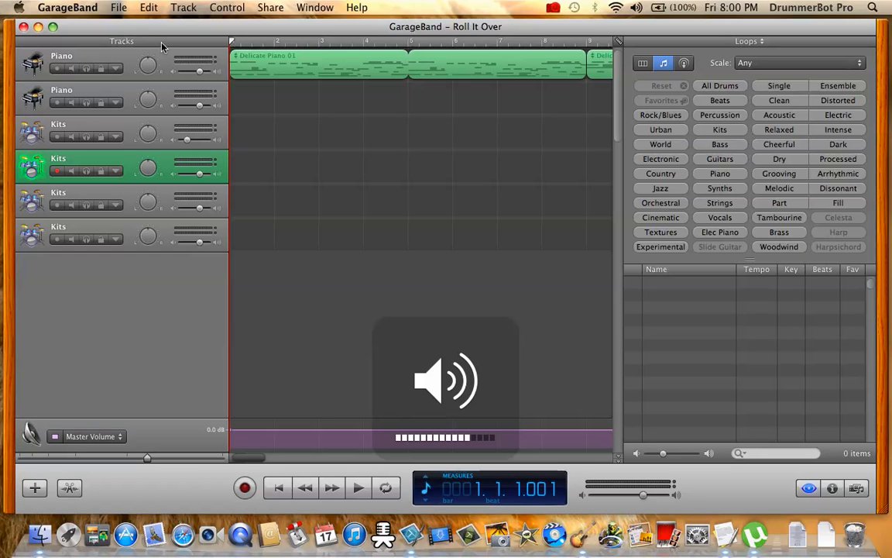
key("space")
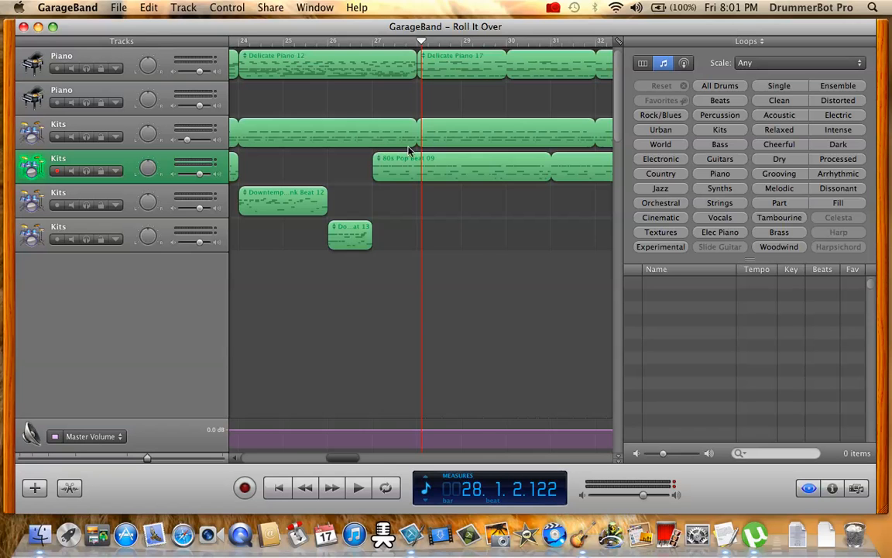
scroll(408, 150, "left", 15)
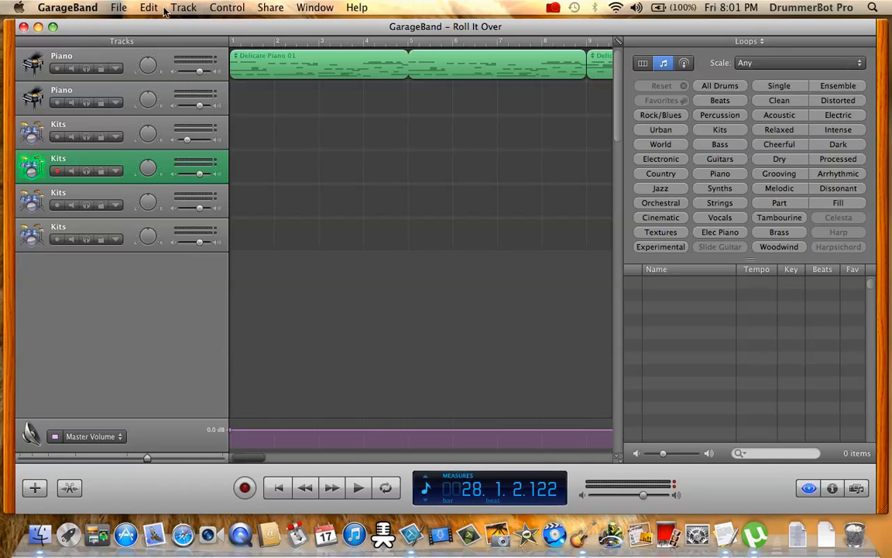
- Create a new project from the Loops template, named "DRummerBot PRoductions", on the Desktop
left_click(119, 7)
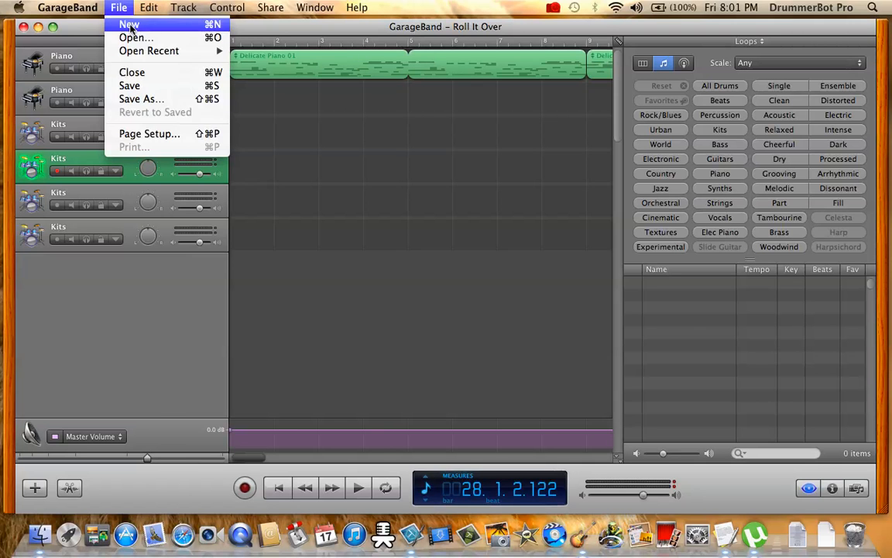
left_click(117, 21)
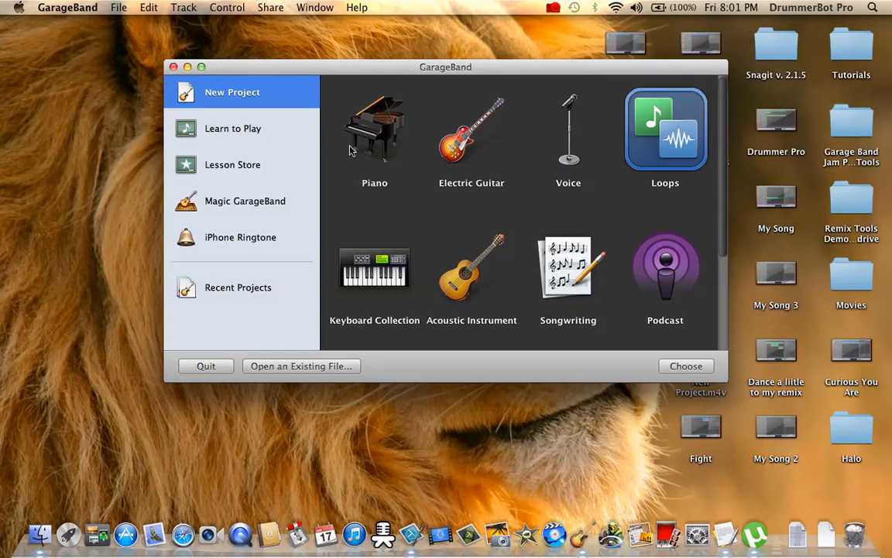
left_click(686, 365)
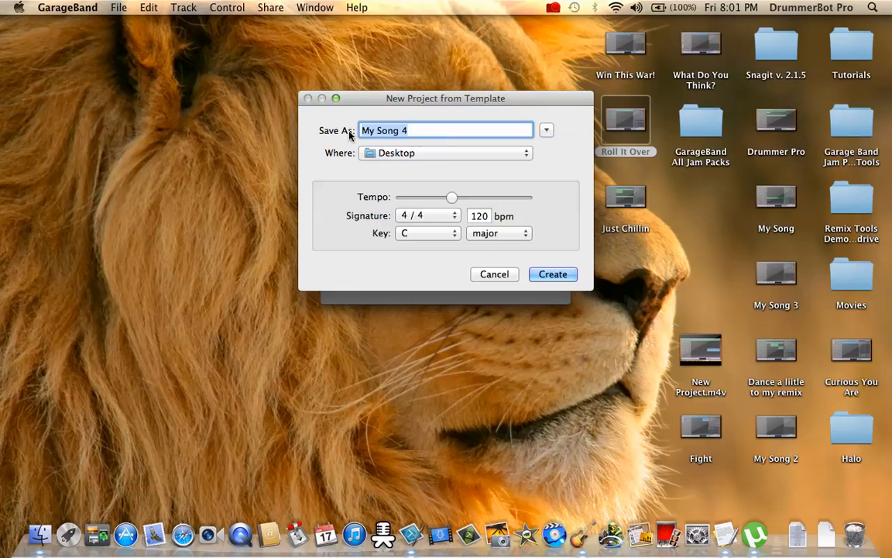
key("BackSpace")
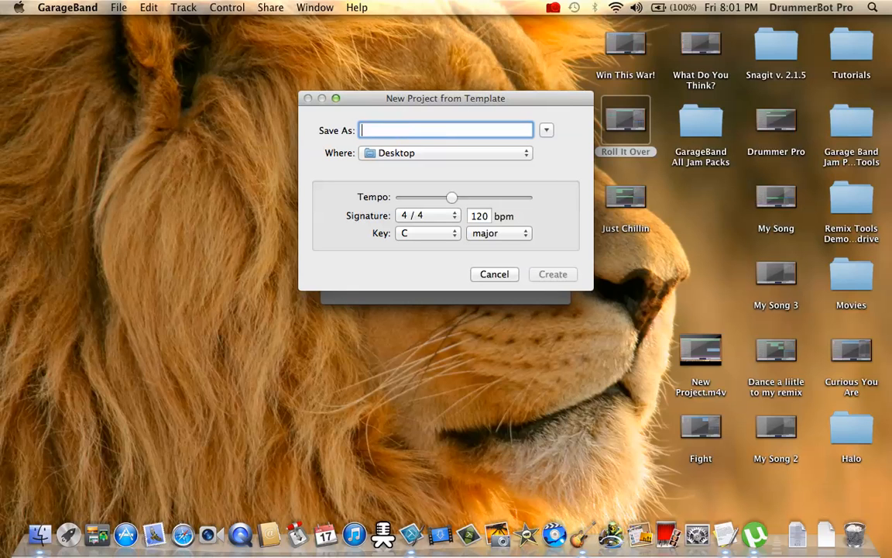
type("DRummerBot PRo")
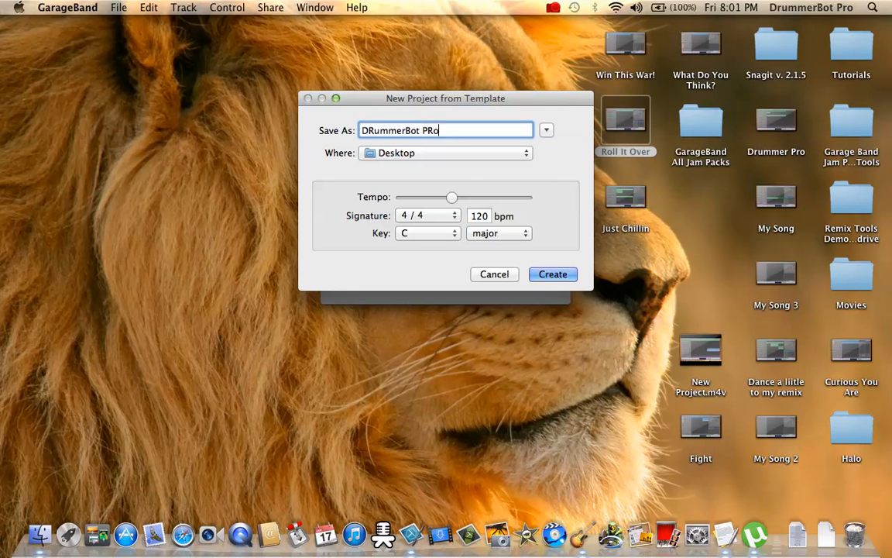
type("ductions")
key("Return")
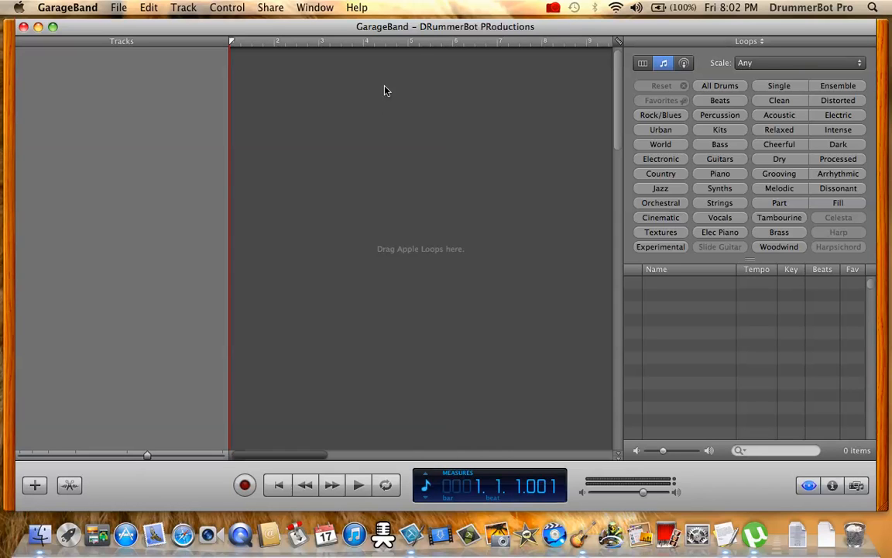
- Filter the loops to Piano, preview Emotional Piano 07 and 06, and add Emotional Piano 06 at measure 1 of the empty timeline
left_click(719, 173)
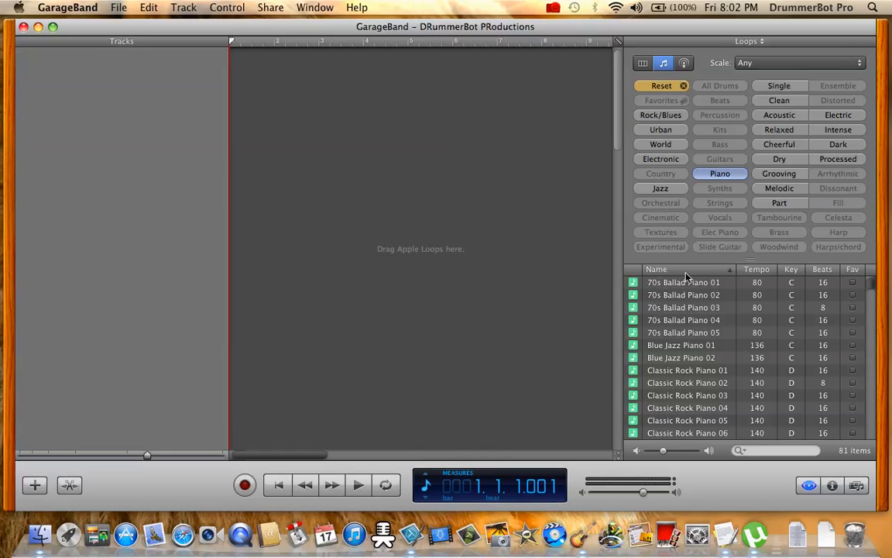
scroll(689, 429, "down", 3)
scroll(687, 426, "down", 7)
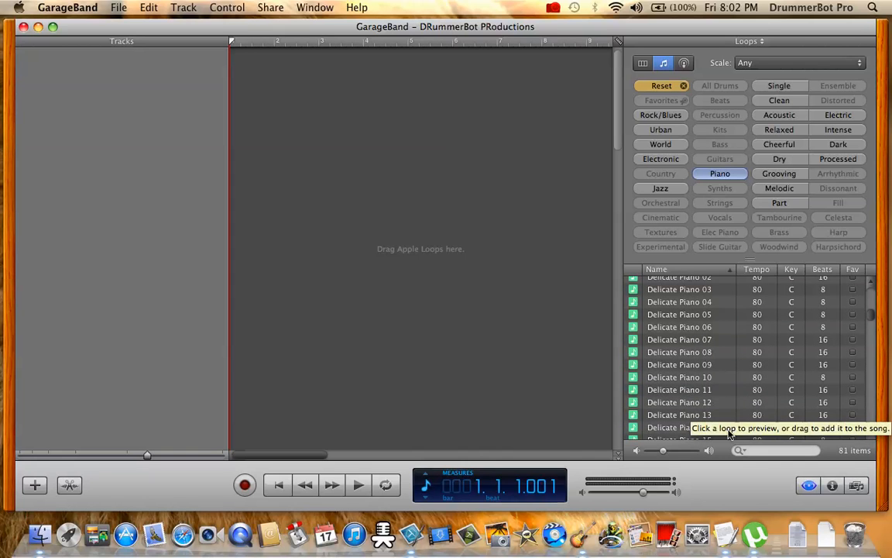
scroll(686, 364, "down", 8)
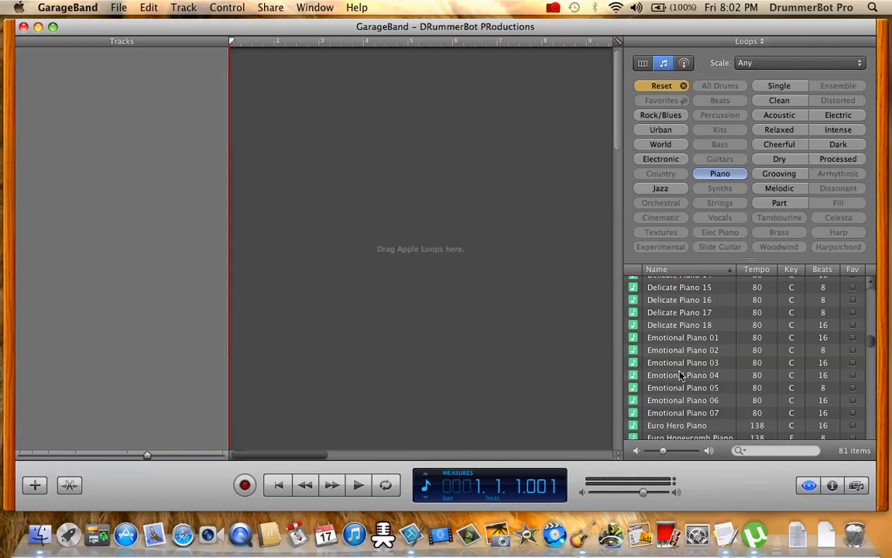
left_click(674, 409)
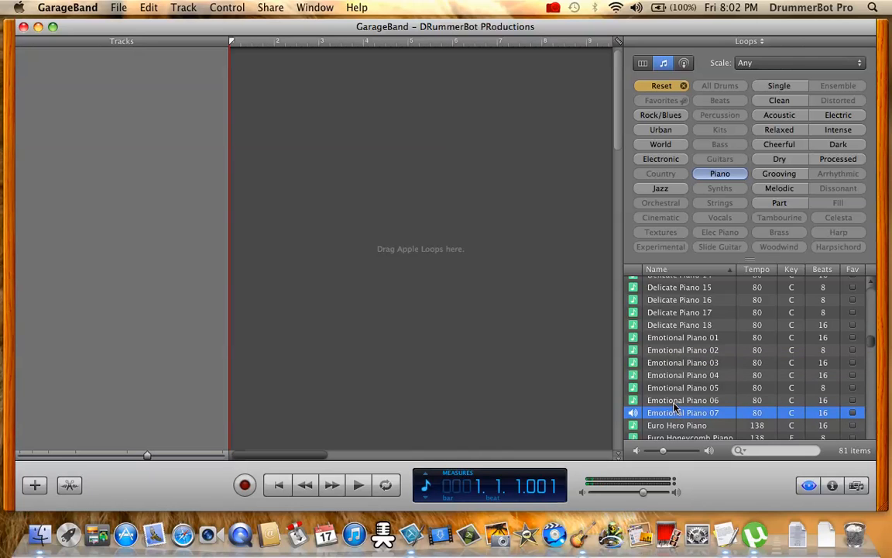
left_click(674, 403)
left_click_drag(674, 407, 239, 120)
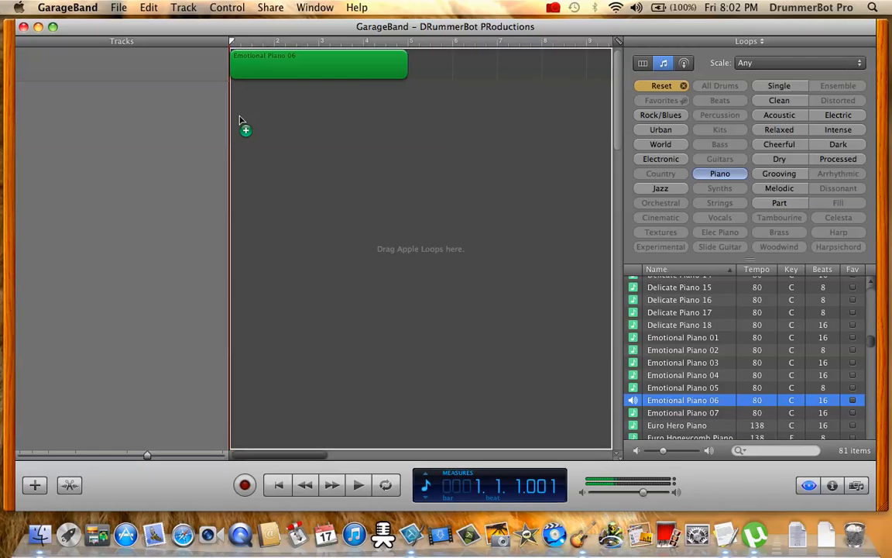
left_click_drag(239, 119, 239, 119)
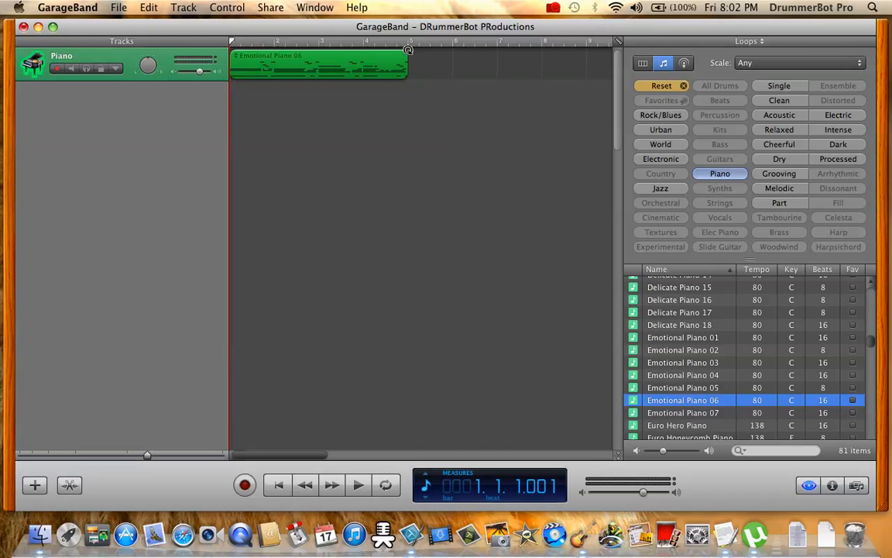
- Trim the Emotional Piano 06 region to end at measure 2 and play it from the start
left_click_drag(408, 49, 232, 78)
left_click_drag(408, 74, 408, 47)
key("Right")
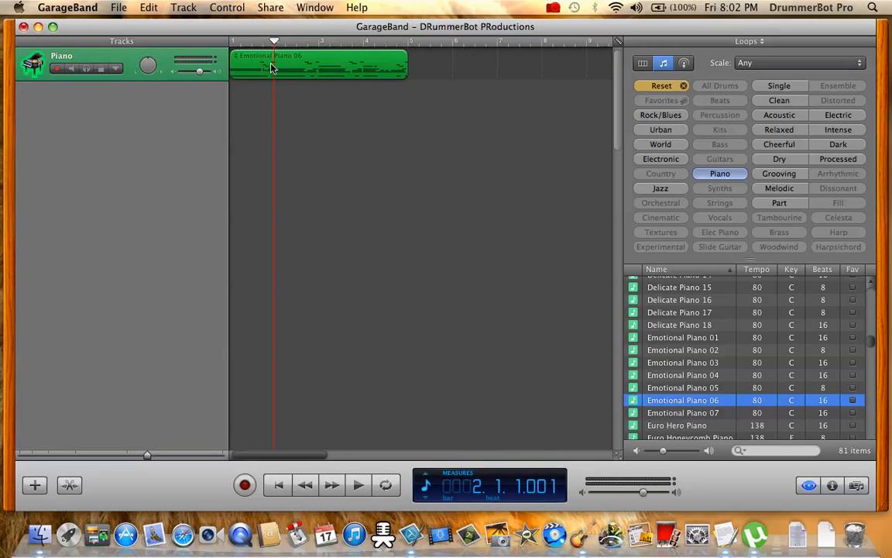
left_click_drag(399, 79, 274, 71)
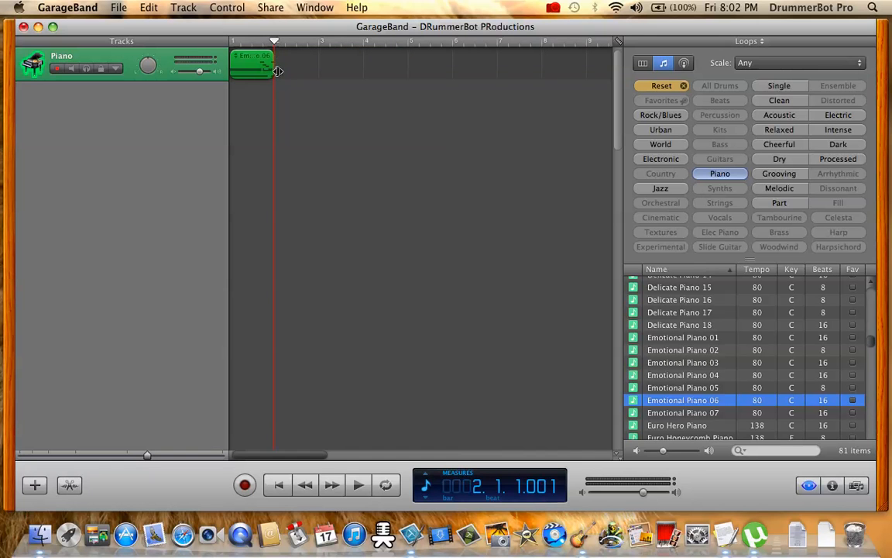
left_click(232, 43)
key("space")
key("space")
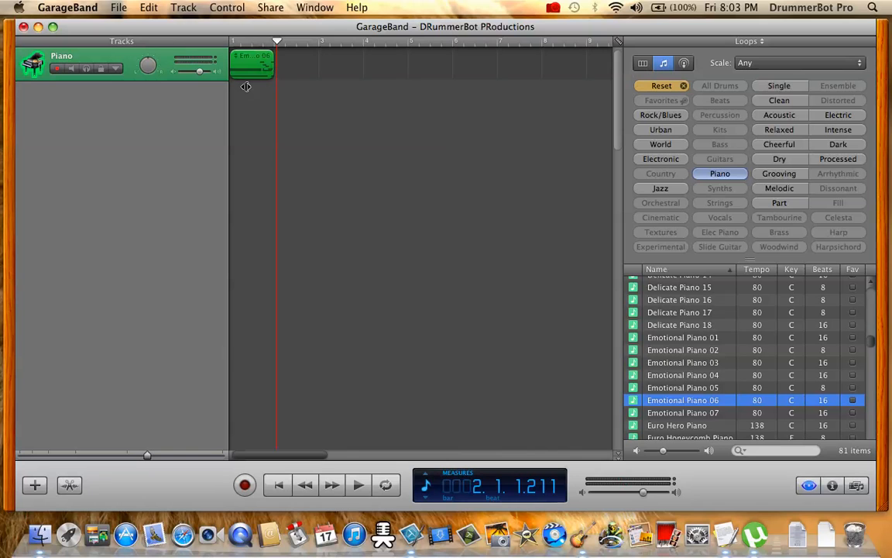
- Loop the shortened Emotional Piano 06 region out to measure 5 and play back the repeats
left_click_drag(275, 49, 392, 48)
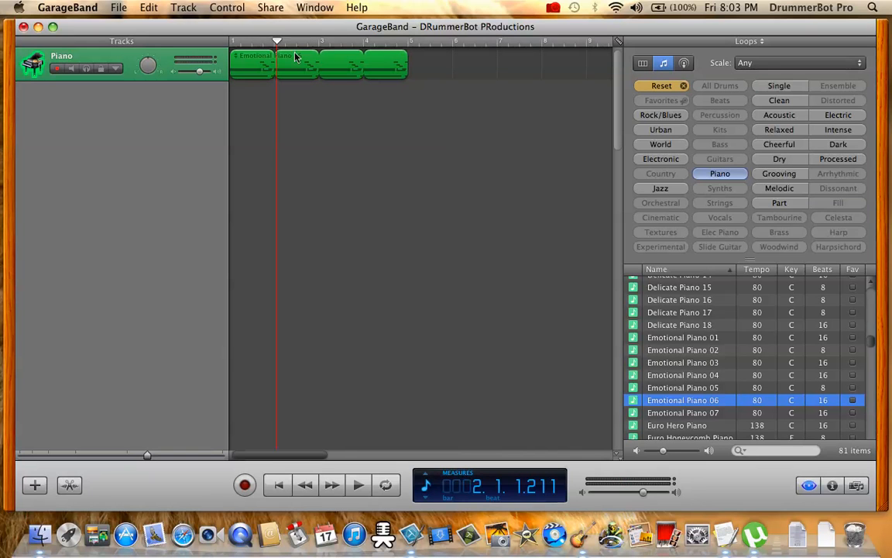
left_click(232, 40)
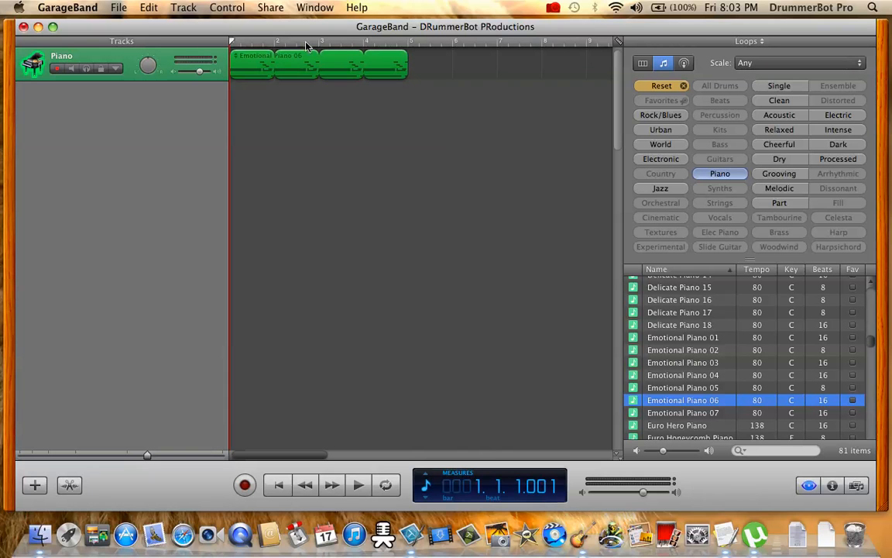
key("space")
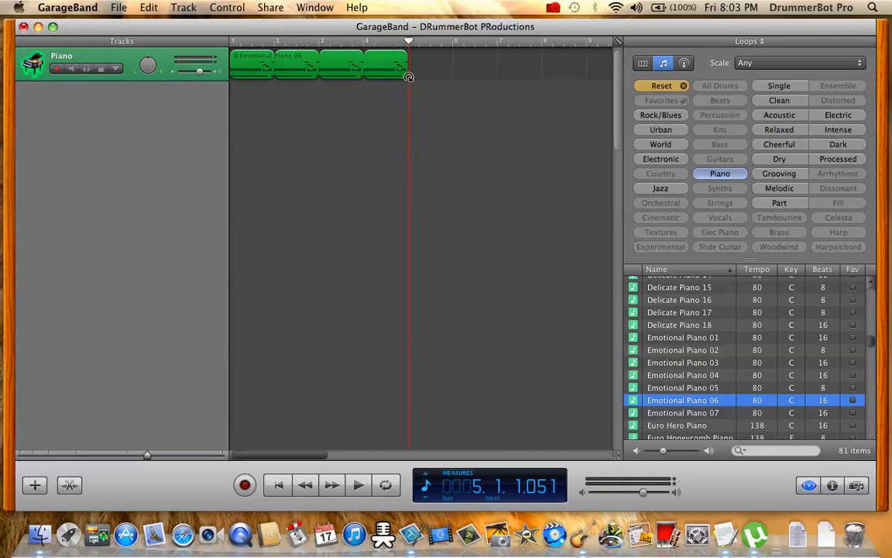
- Remove the repeats from the Emotional Piano 06 region and resize it to its full length ending at measure 5
left_click_drag(408, 78, 273, 75)
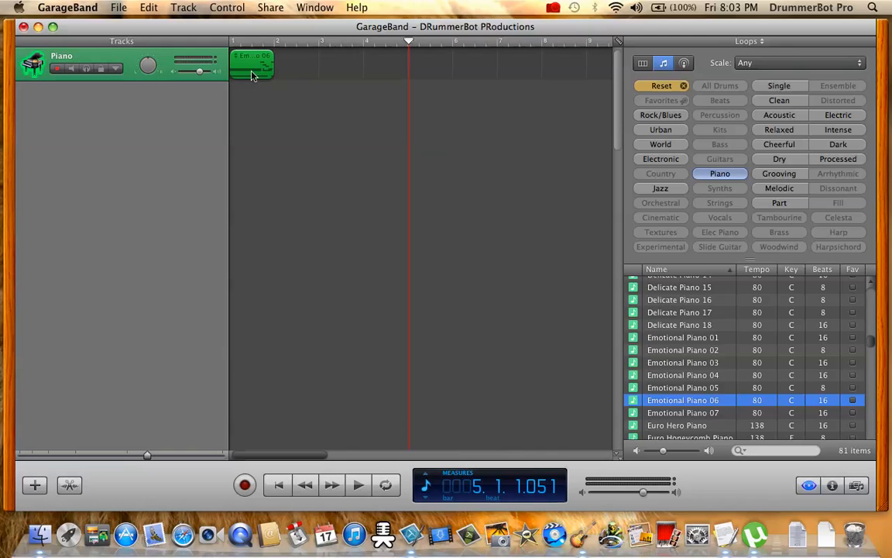
left_click_drag(273, 75, 408, 76)
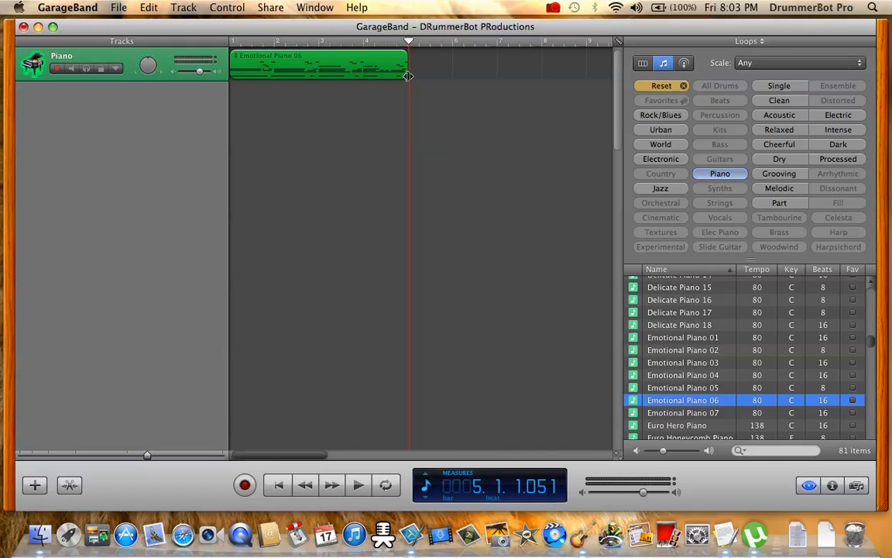
left_click(230, 43)
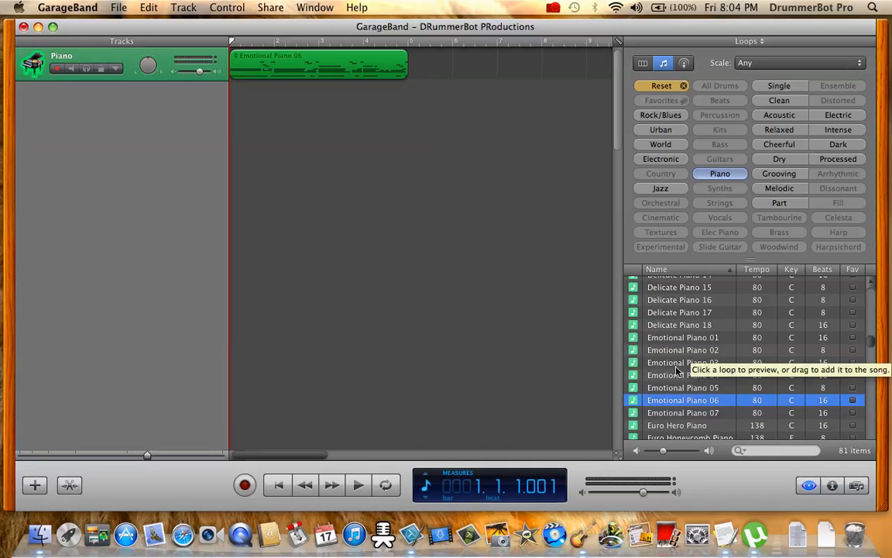
- Add Emotional Piano 03 to the Piano track at measure 5 and play the transition from Emotional Piano 06
left_click_drag(686, 365, 382, 52)
left_click(329, 43)
key("space")
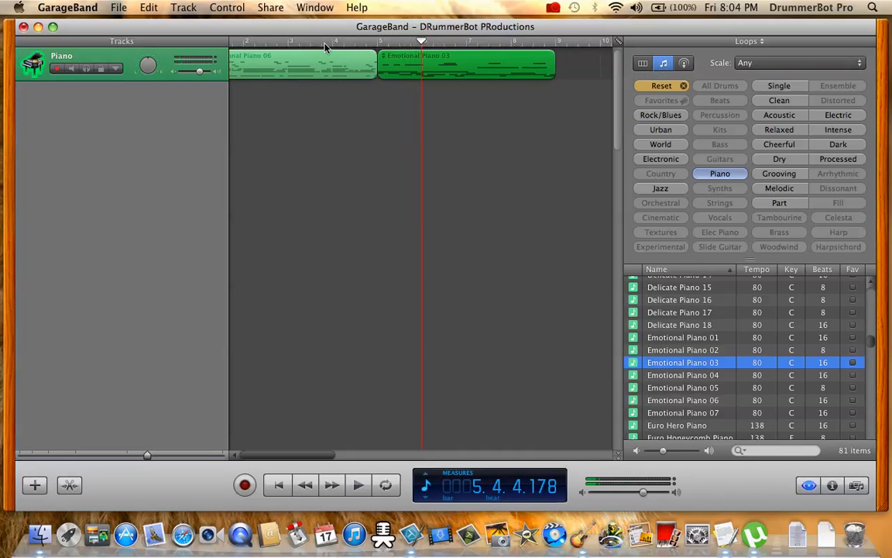
scroll(351, 122, "left", 2)
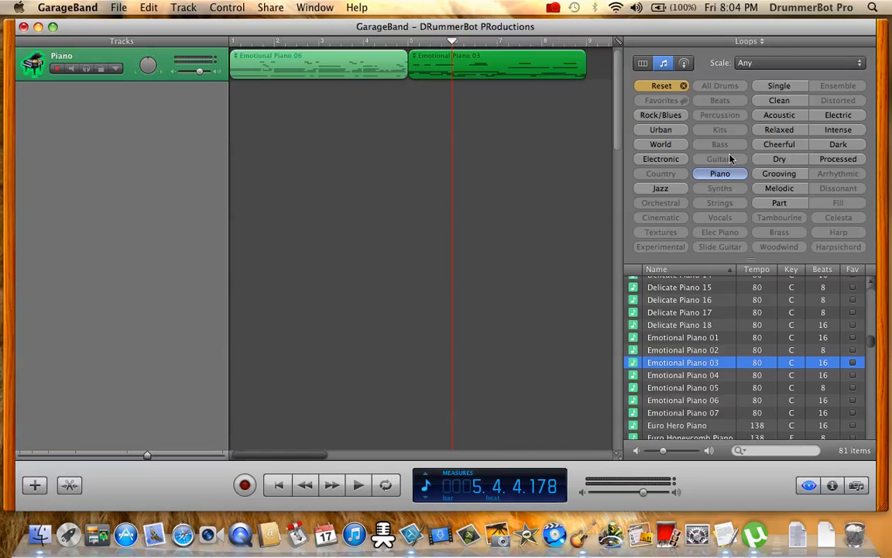
- Filter the loops to All Drums and Kits, preview 80s Pop Beat 09, and add it on a new track at measure 5
left_click(714, 175)
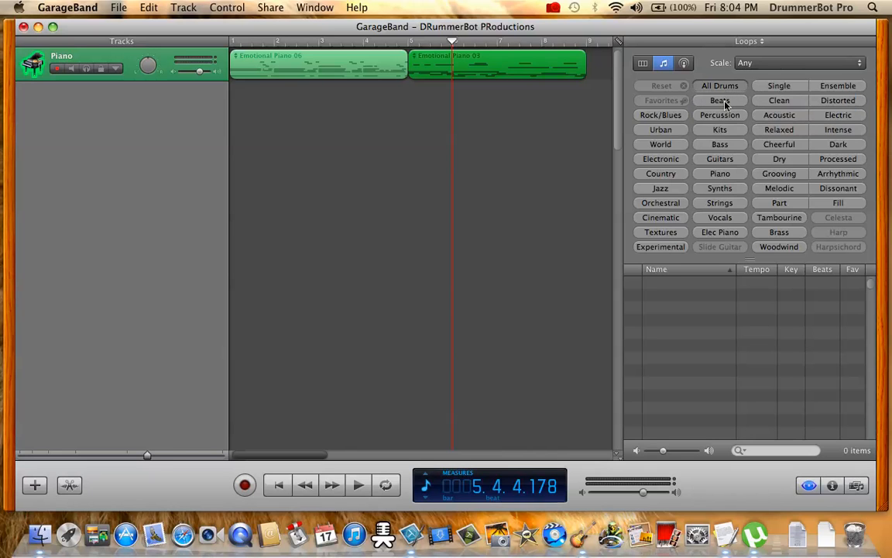
left_click(720, 129)
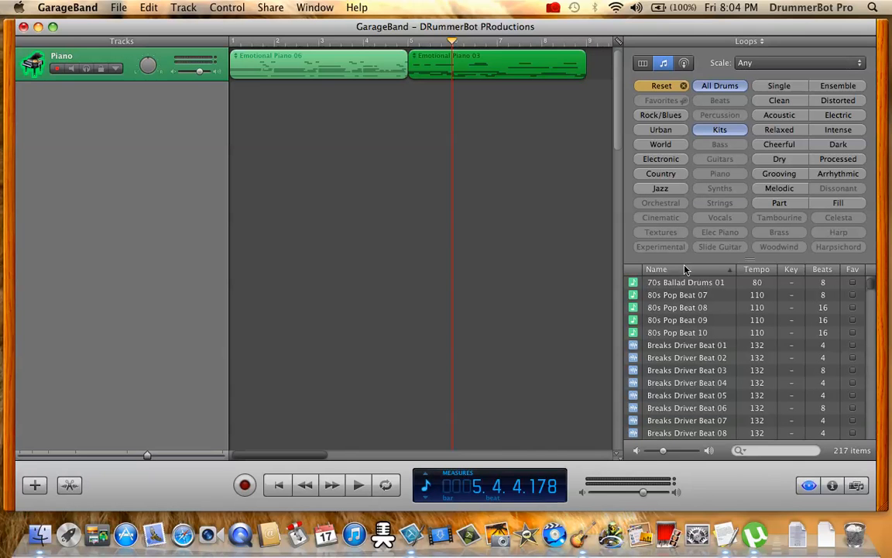
left_click(665, 323)
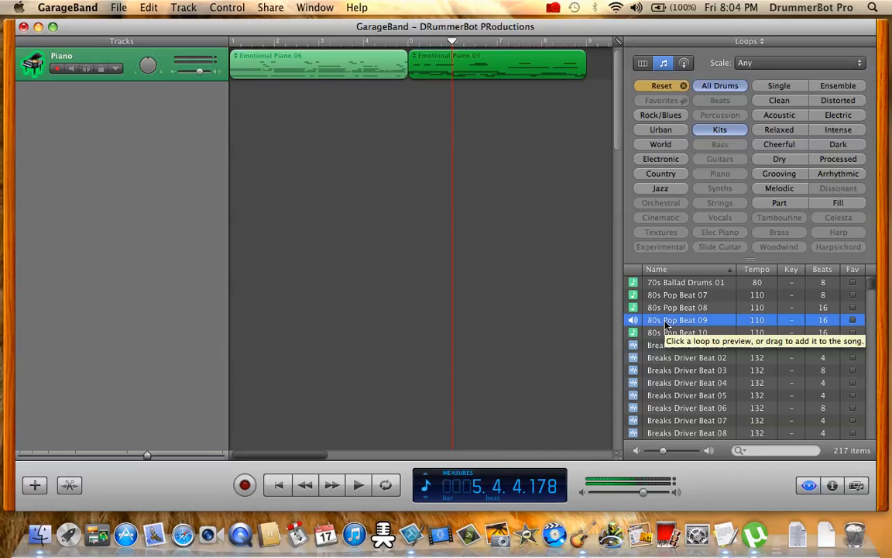
left_click(664, 323)
left_click_drag(665, 323, 402, 122)
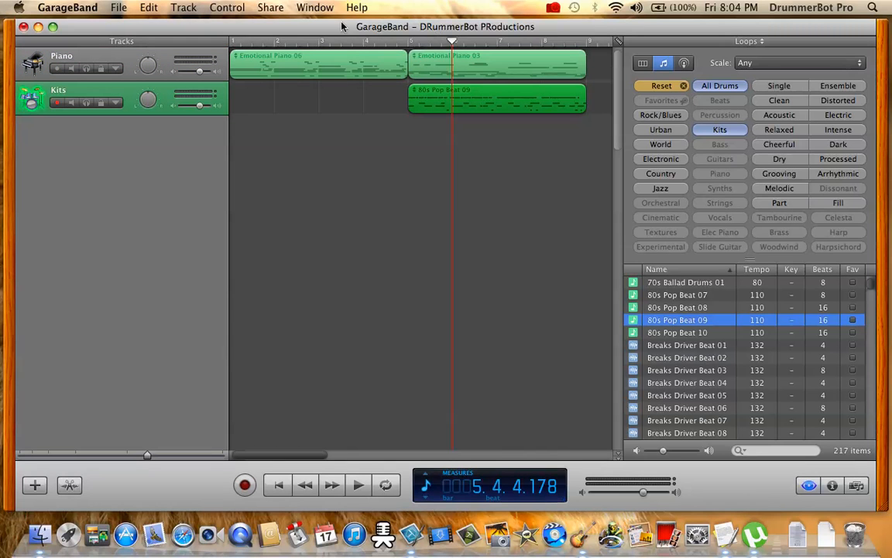
- Play the piano and drum arrangement from the start into the section with the drums
left_click(233, 43)
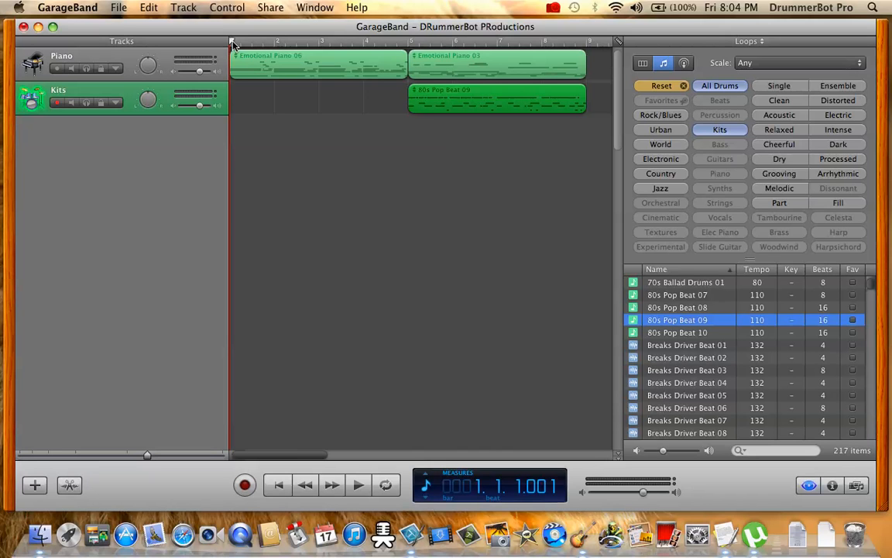
key("space")
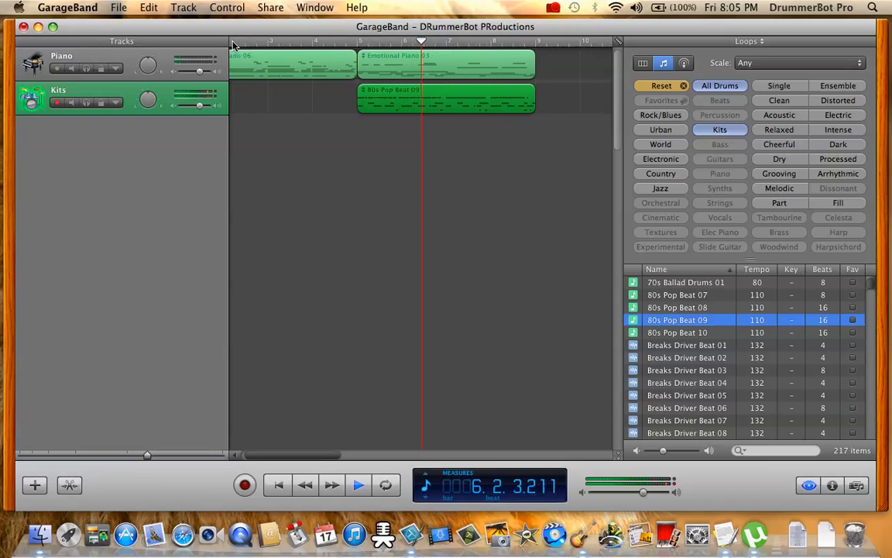
key("space")
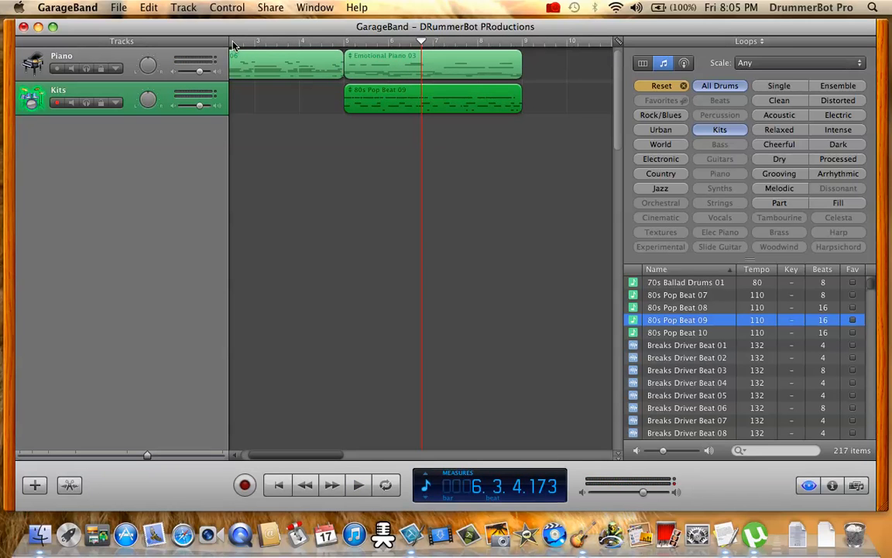
- Clear the loop filters and slightly lower the Piano and Kits track volumes, checking the balance by playing from measure 5
left_click(719, 129)
left_click(721, 87)
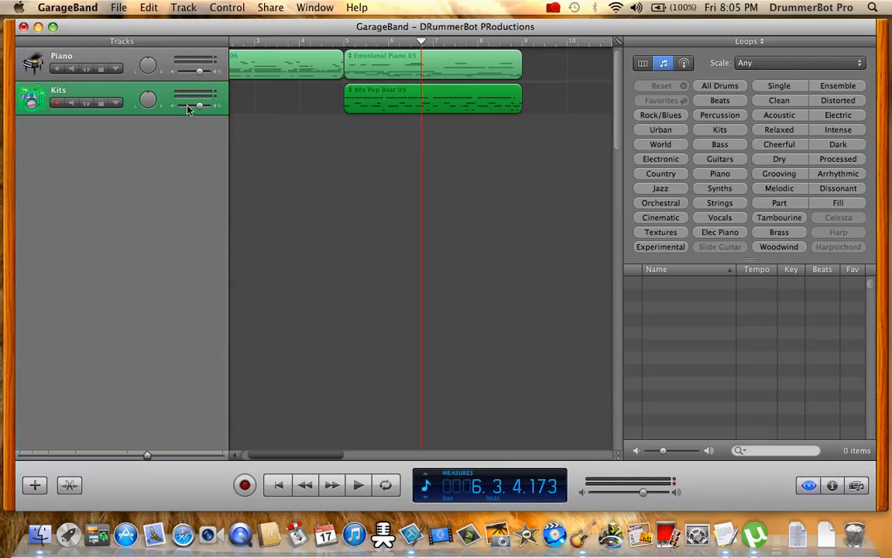
left_click_drag(199, 71, 194, 121)
left_click_drag(200, 105, 193, 105)
left_click(345, 43)
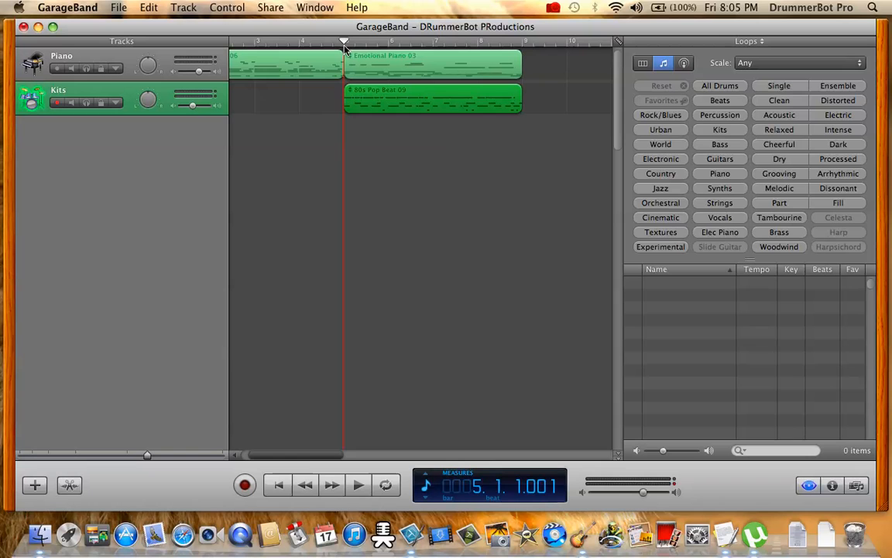
key("space")
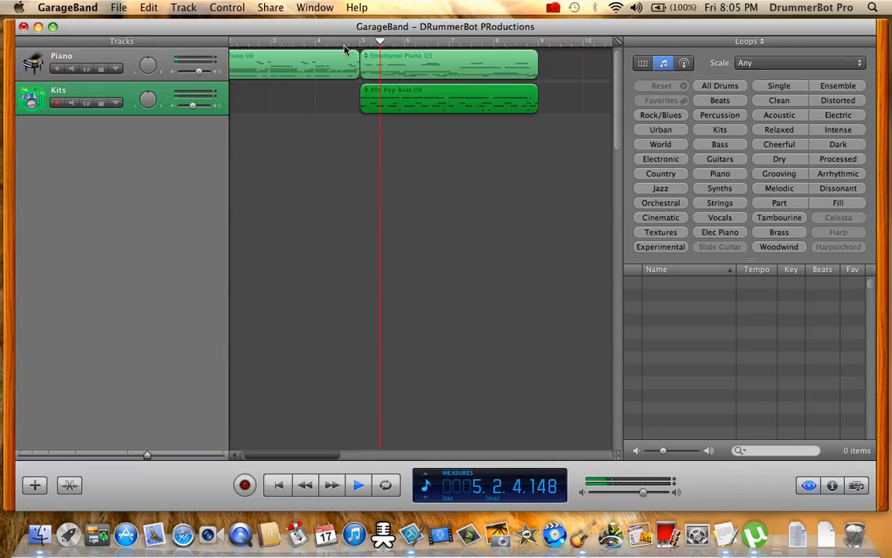
key("space")
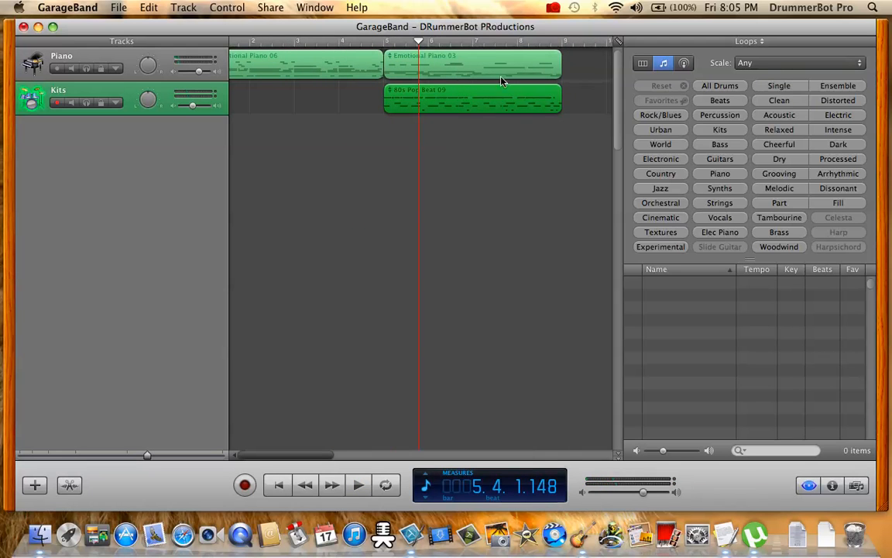
- Raise the Piano track volume above the Kits track and play the section from measure 5
left_click(206, 71)
left_click(391, 41)
key("space")
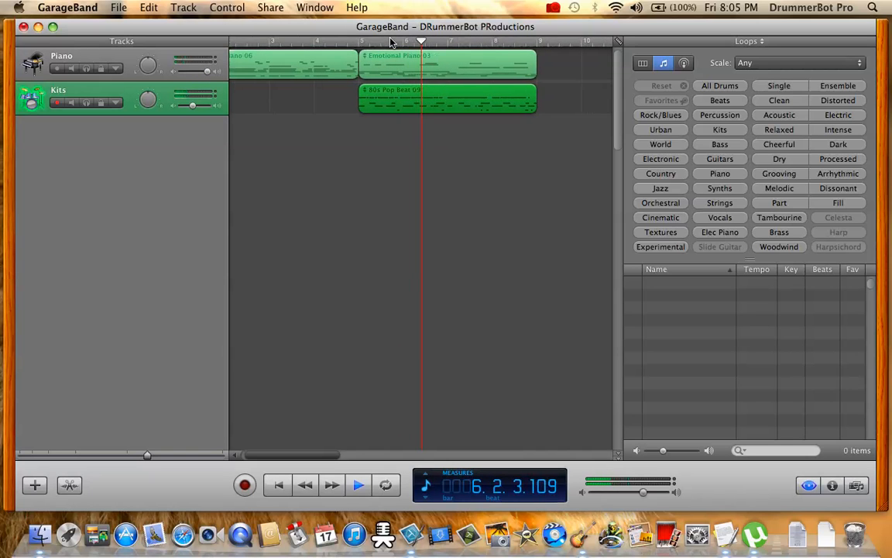
key("space")
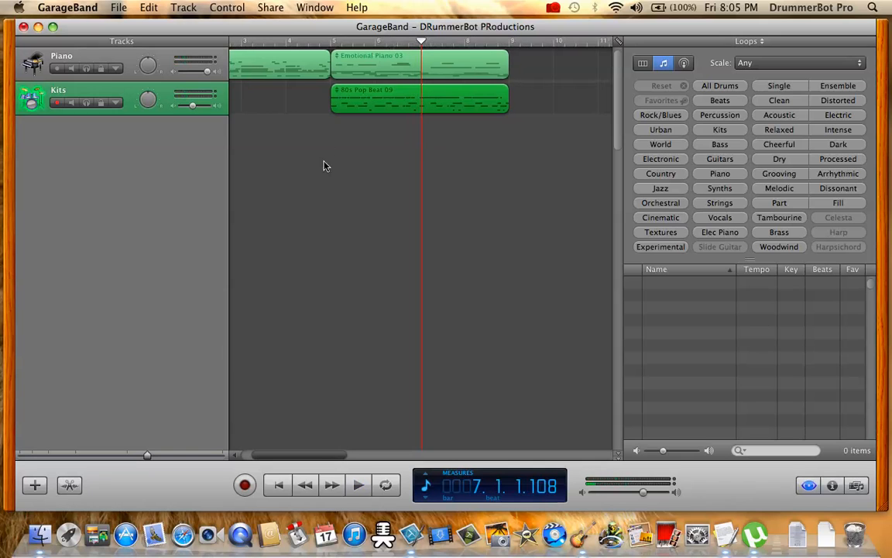
- Try a lower Kits track volume against the piano while playing from measure 5
left_click_drag(192, 104, 184, 105)
left_click(328, 40)
key("space")
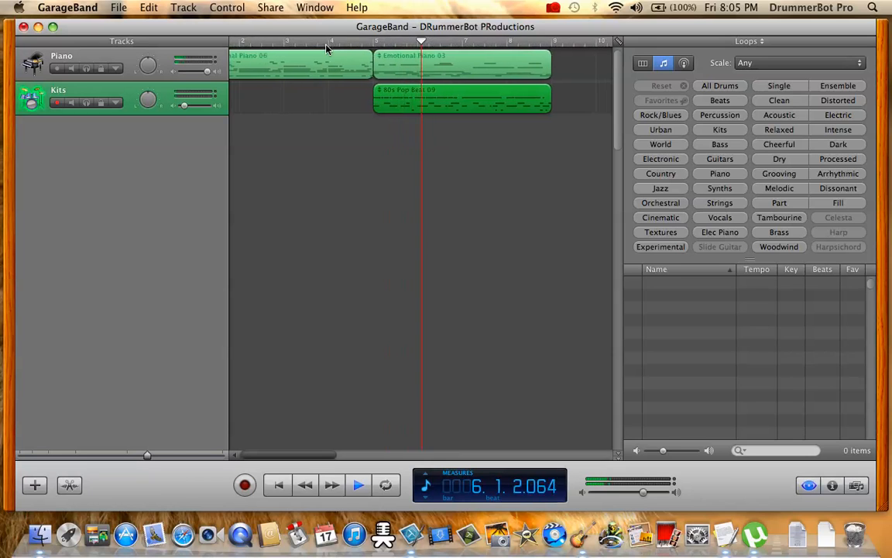
key("space")
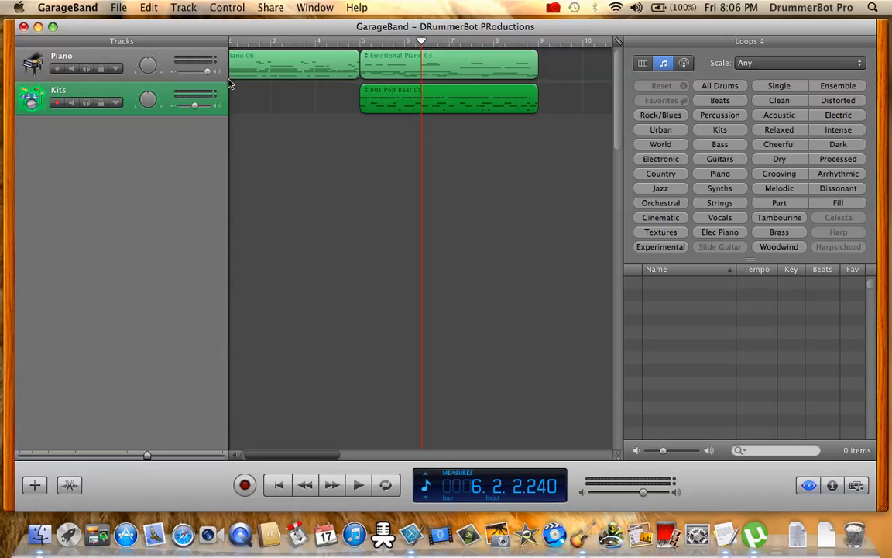
- Duplicate the Kits track to get a second, empty drum track below it
scroll(229, 147, "left", 2)
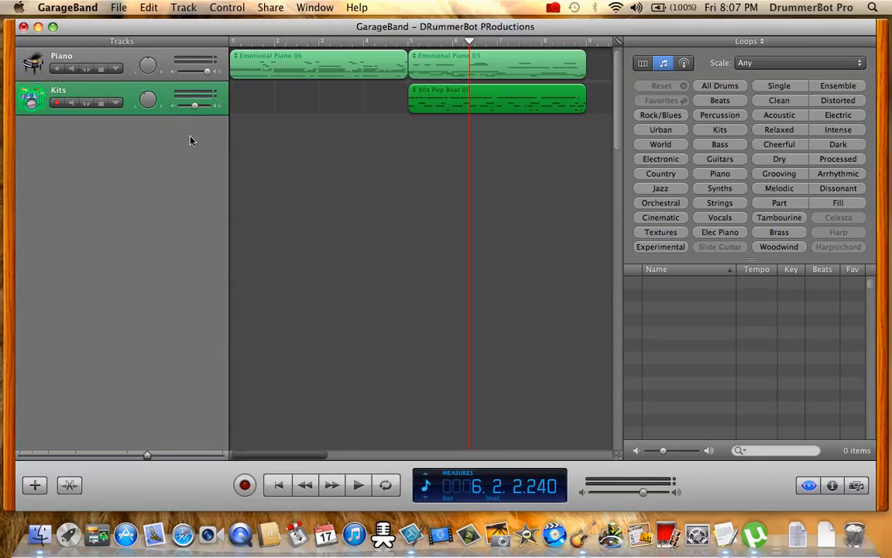
key("super+d")
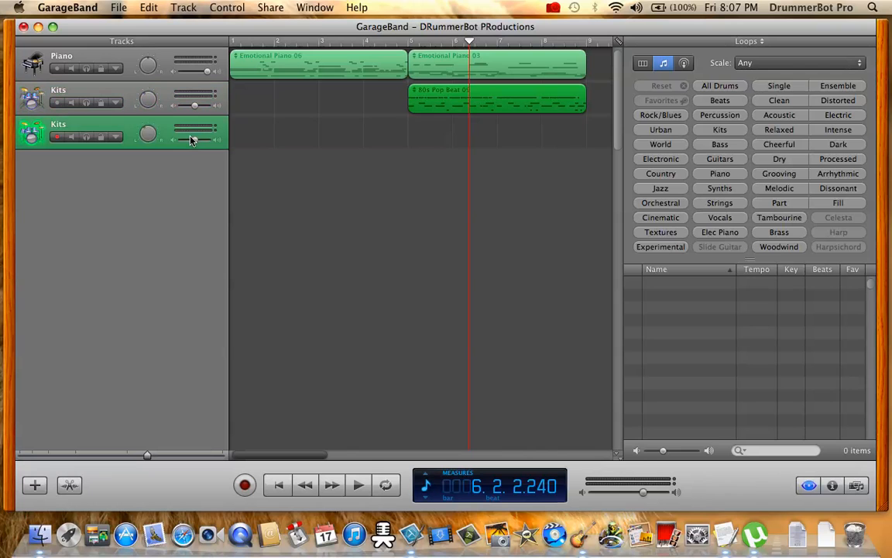
left_click(174, 7)
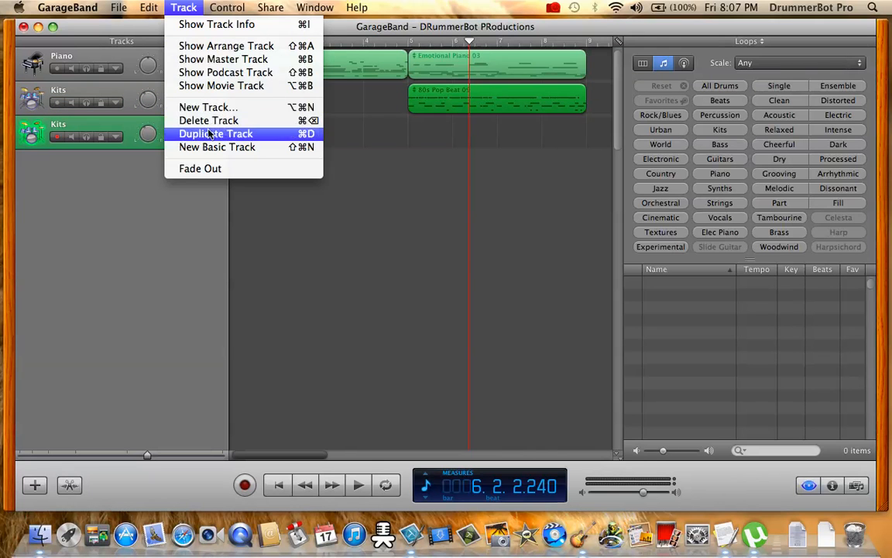
left_click(144, 159)
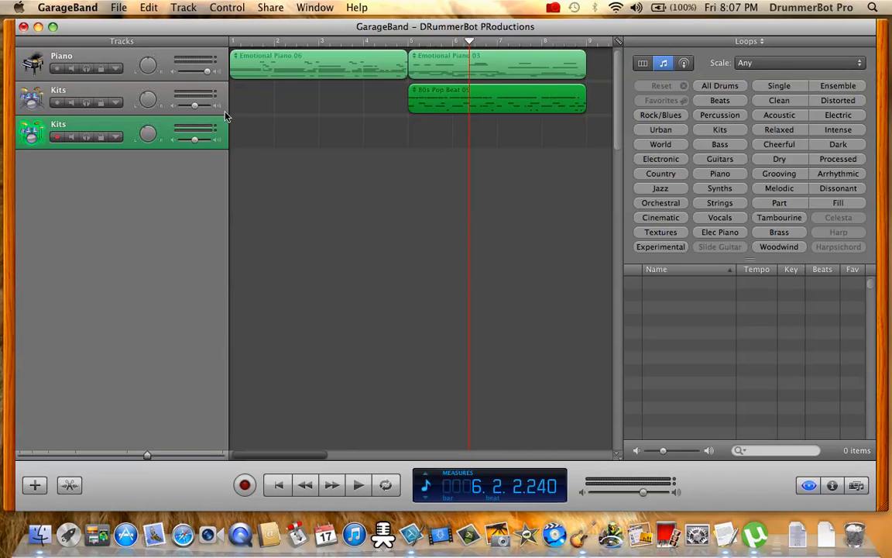
- Copy the 80s Pop Beat 09 region onto the duplicated Kits track and align it with the original at measure 5
left_click(434, 106)
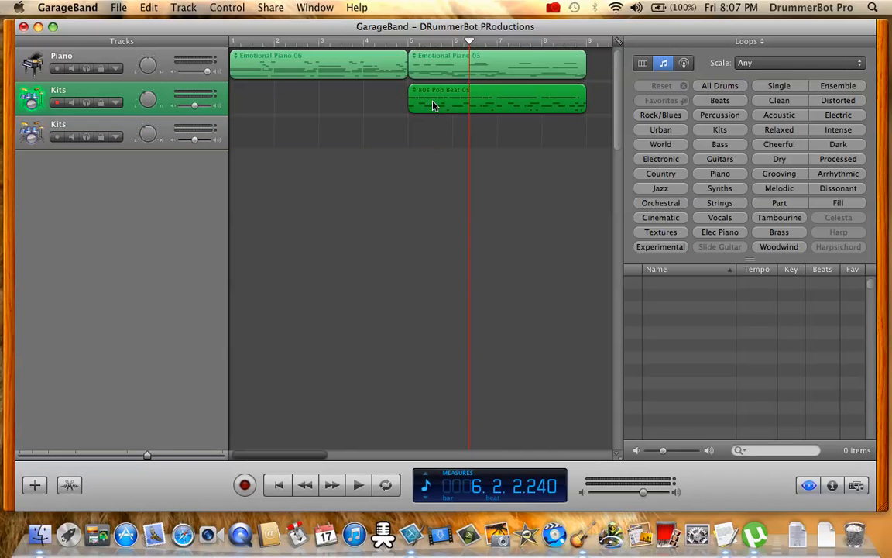
key("super+c")
left_click(165, 129)
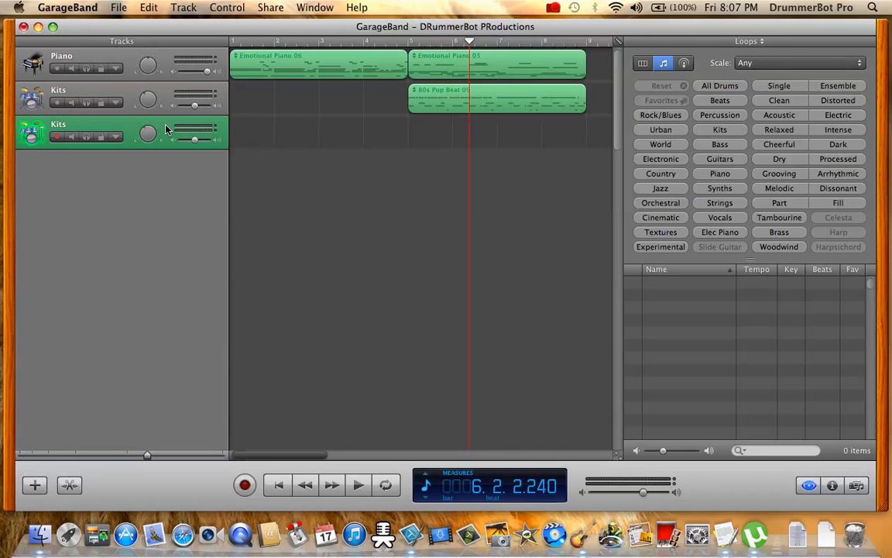
key("super+v")
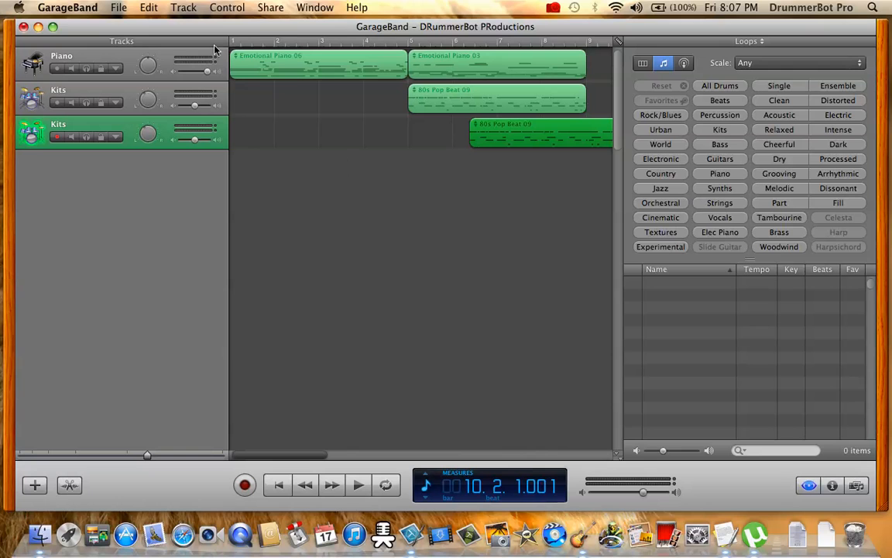
left_click(146, 7)
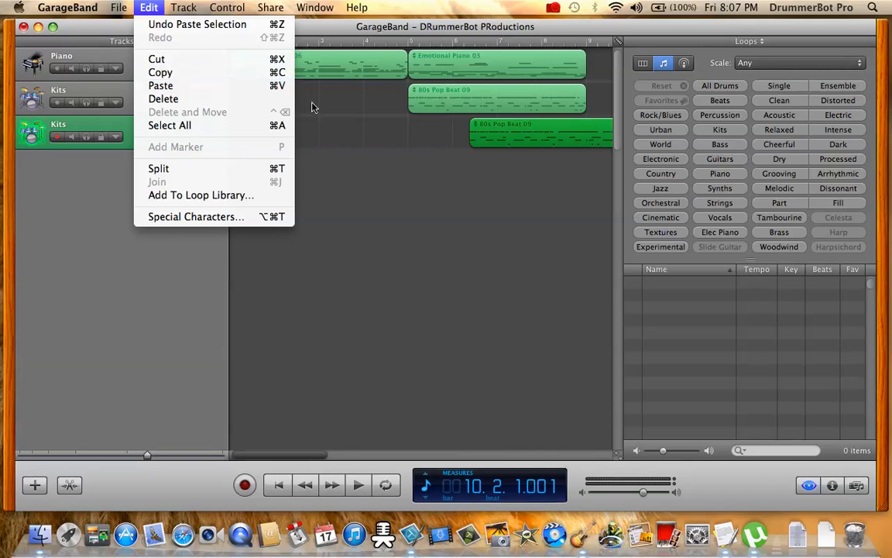
left_click(337, 107)
left_click_drag(547, 134, 487, 136)
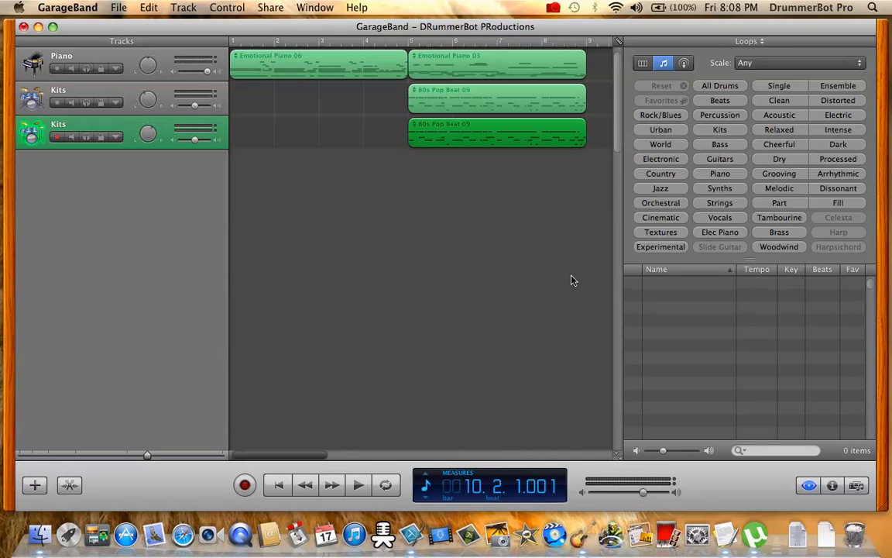
- Filter the loops to All Drums, Kits and Fill, and preview the Downtempo Funk Beat loops
left_click(720, 86)
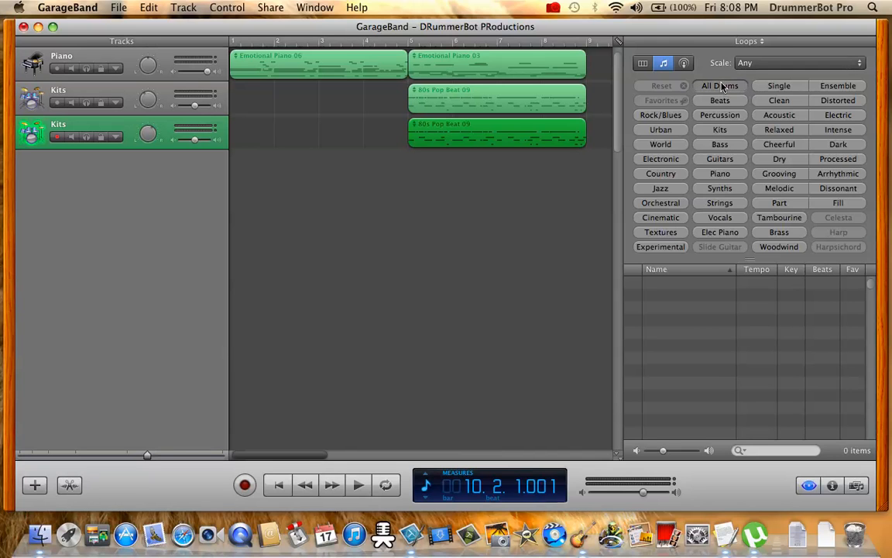
left_click(720, 130)
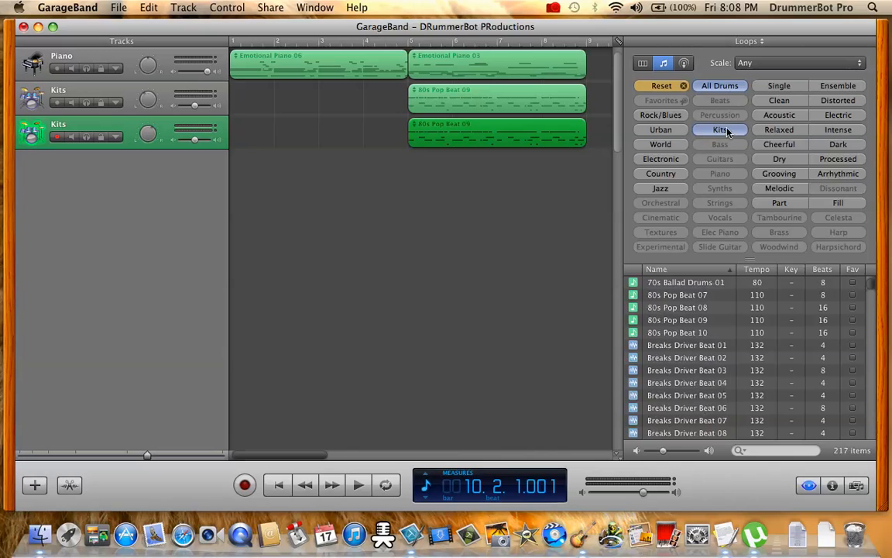
left_click(835, 203)
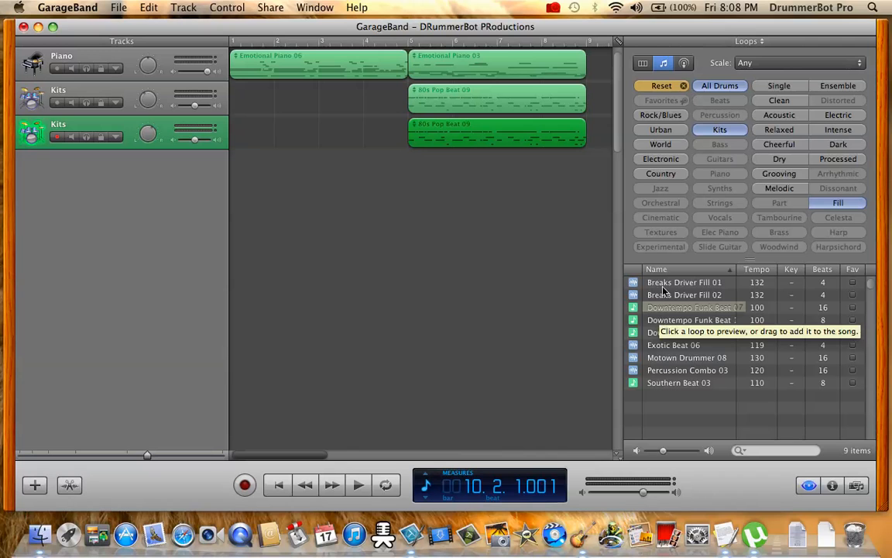
left_click(656, 322)
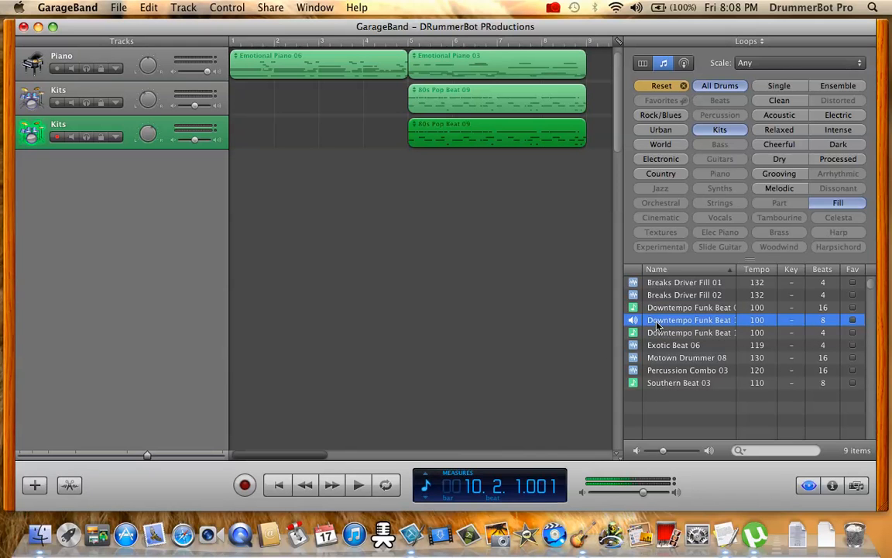
left_click(659, 332)
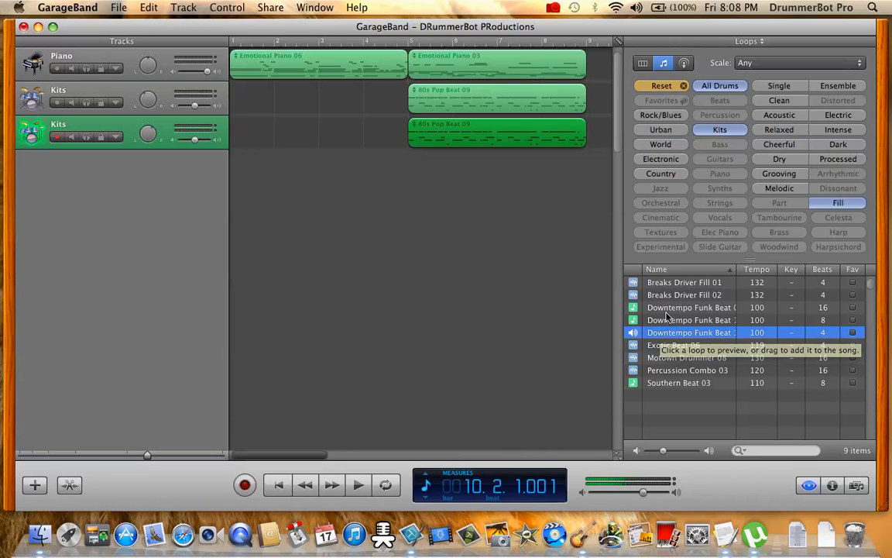
left_click(666, 309)
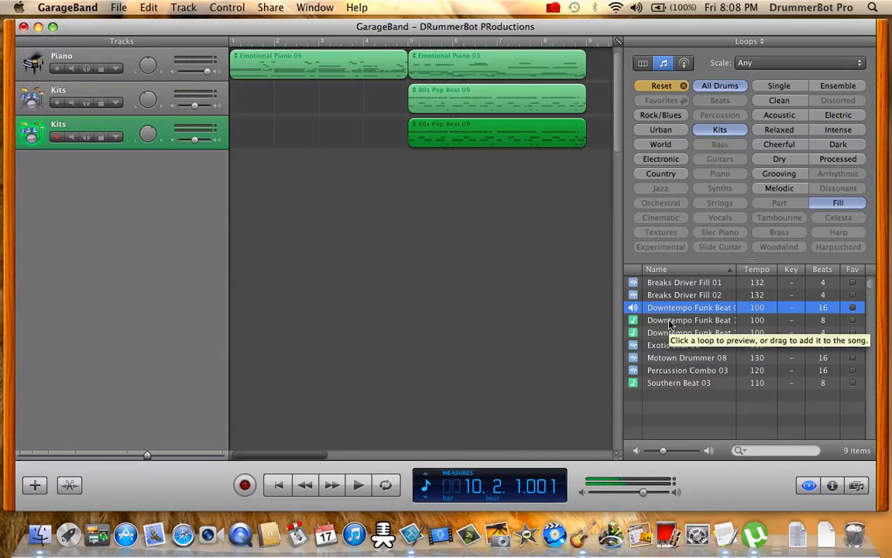
- Add the 8-beat Downtempo Funk Beat 12 fill on a new track at measure 9 and play it
left_click(669, 320)
left_click_drag(671, 323, 525, 231)
scroll(525, 232, "right", 5)
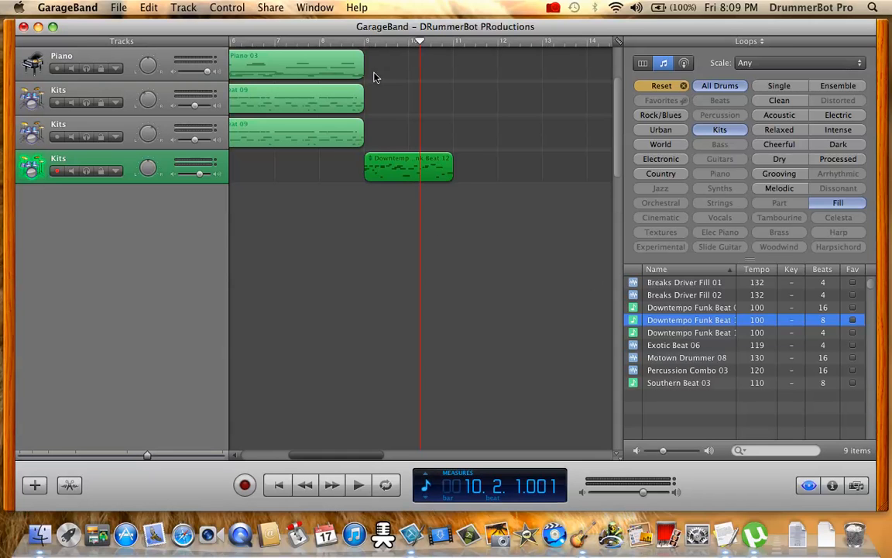
left_click(366, 42)
key("space")
scroll(325, 55, "left", 2)
key("space")
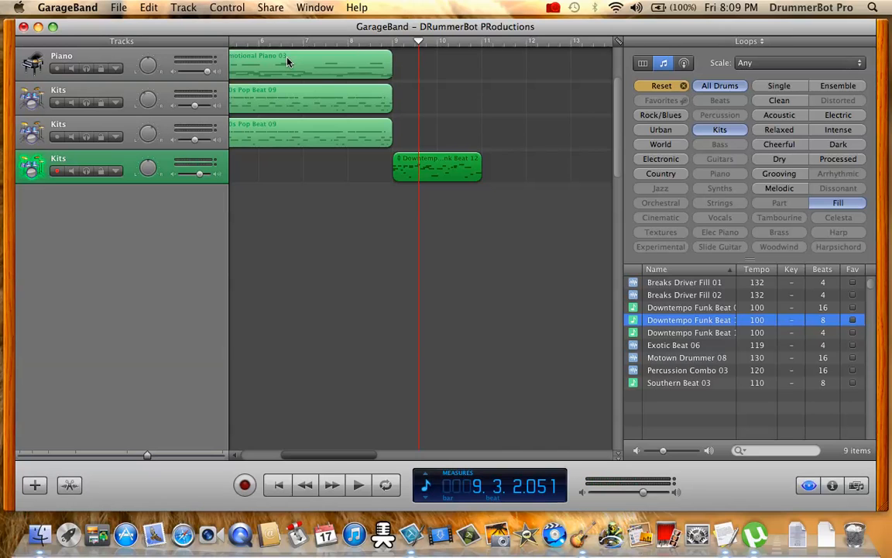
- Filter the loops to Piano, add Emotional Piano 06 to the Piano track at measure 9, and place the playhead there
scroll(287, 62, "left", 5)
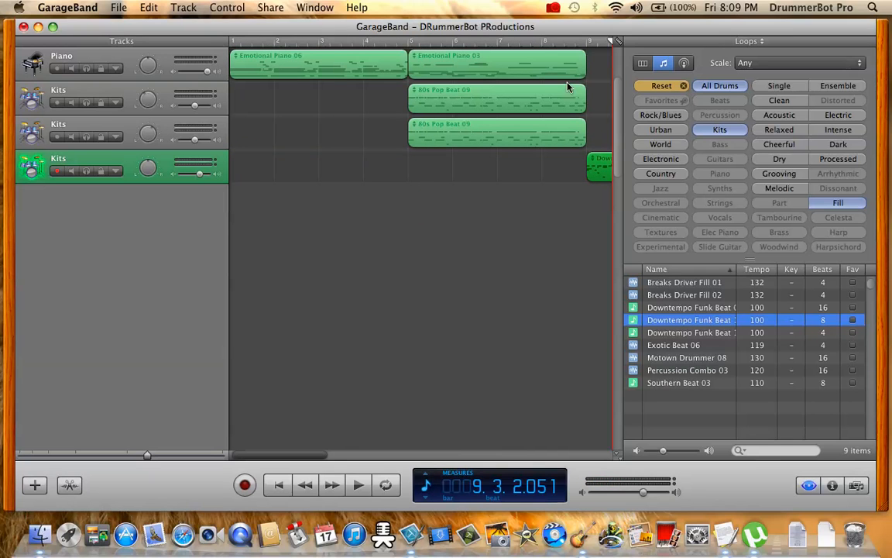
left_click(670, 86)
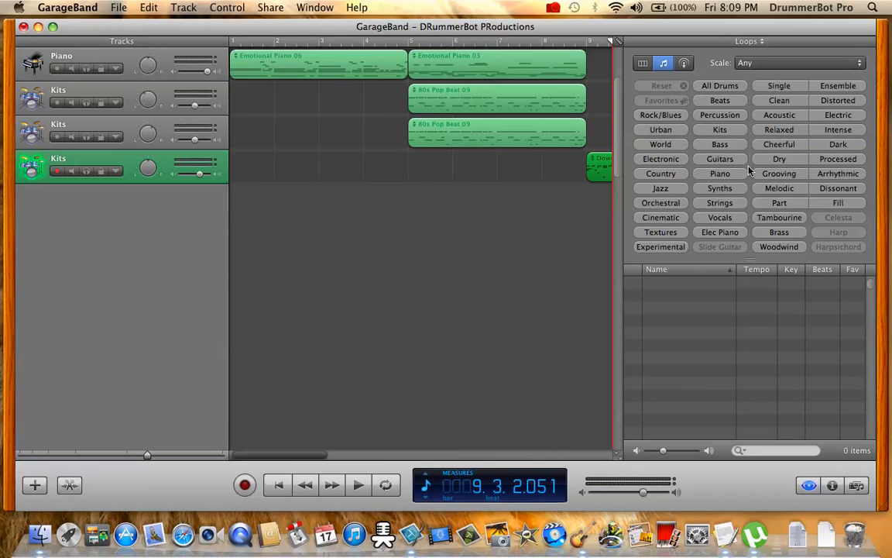
left_click(727, 174)
scroll(692, 416, "down", 10)
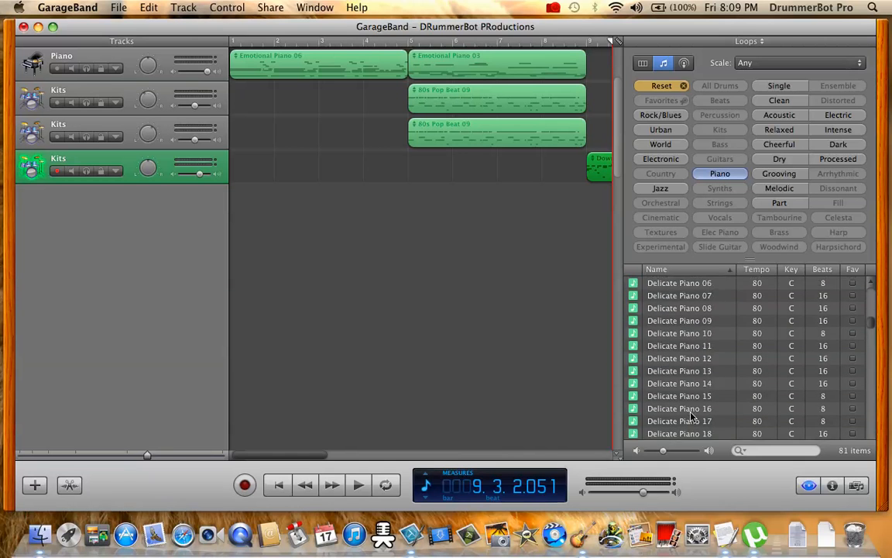
scroll(692, 417, "down", 5)
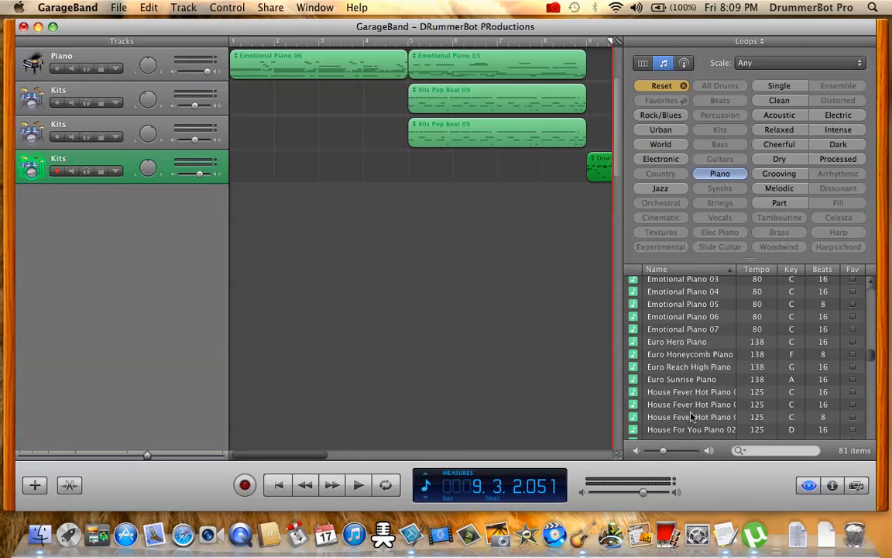
left_click_drag(681, 321, 595, 118)
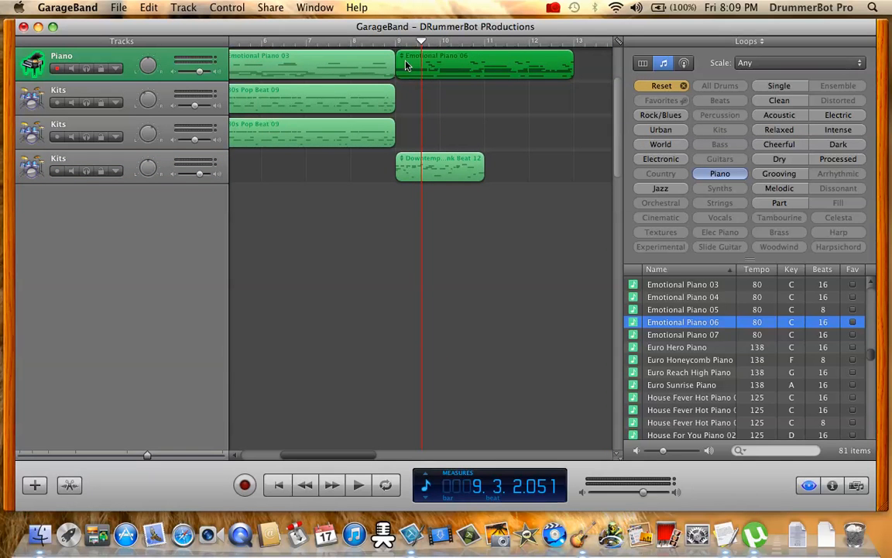
left_click(395, 43)
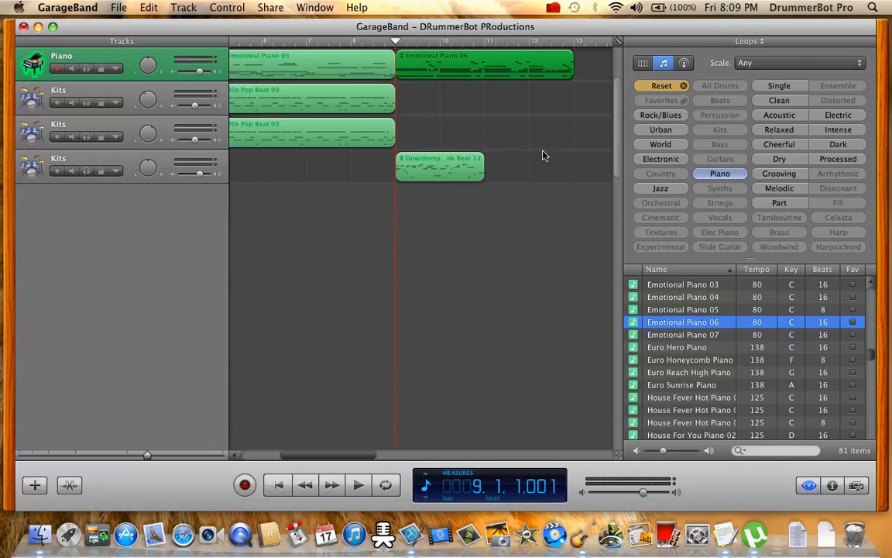
- Filter the loops to All Drums, Kits and Fill, and add Downtempo Funk Beat 13 directly after Downtempo Funk Beat 12 at measure 11
left_click(719, 174)
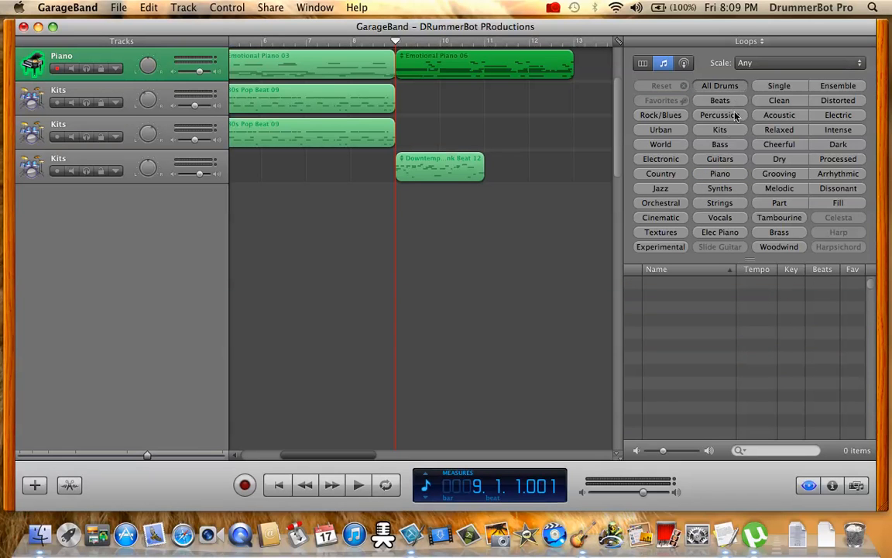
left_click(721, 129)
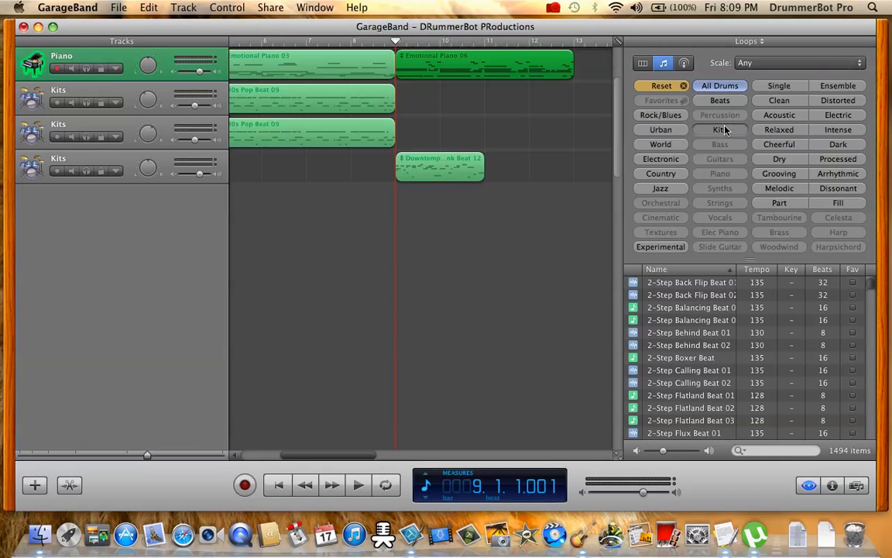
left_click(838, 202)
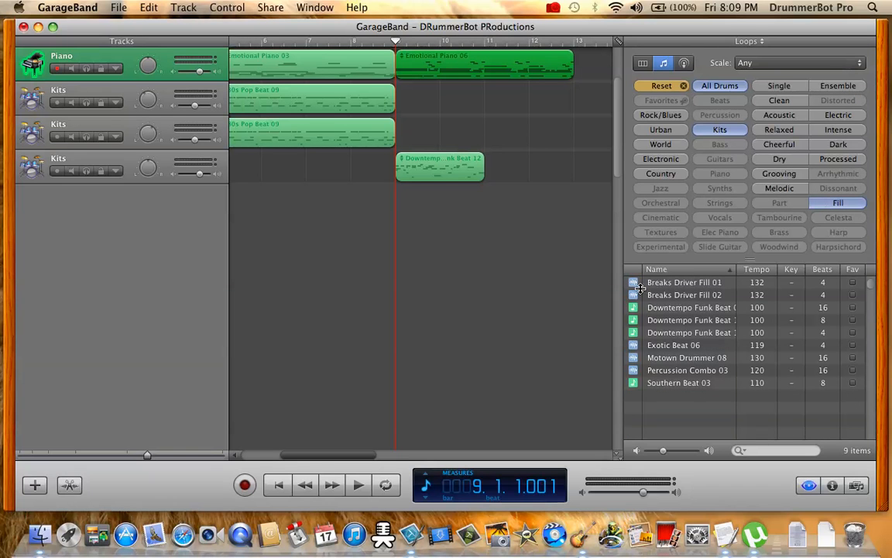
left_click(695, 332)
left_click_drag(694, 331, 496, 182)
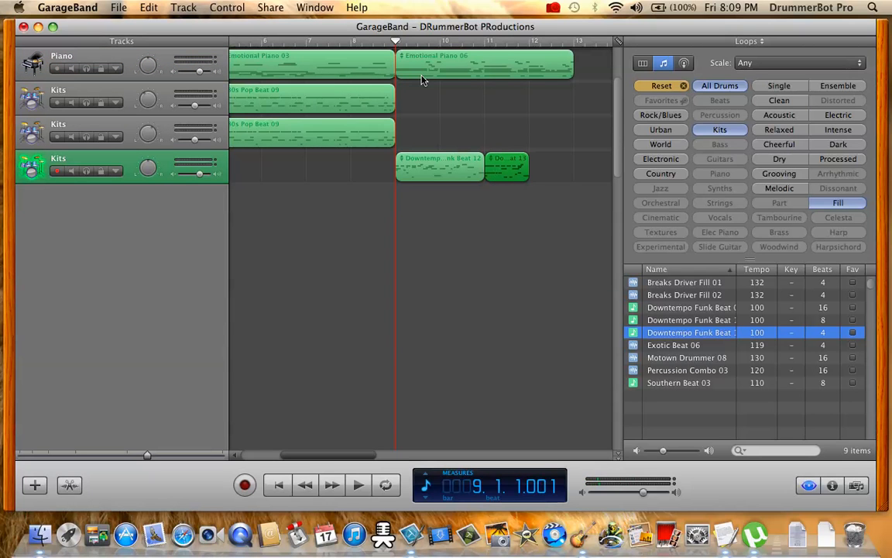
- Play the arrangement from measure 9 to the end of the Downtempo Funk Beat 13 fill, and reset the loop filters
key("space")
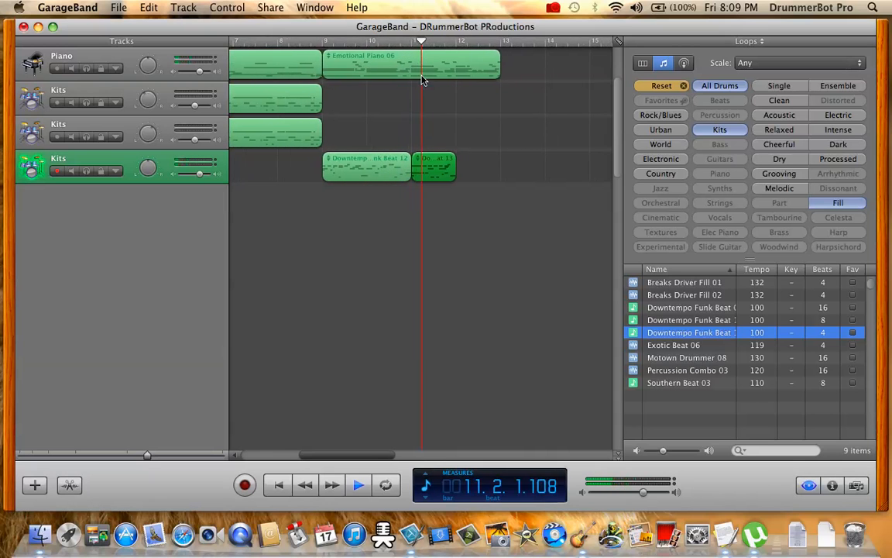
key("space")
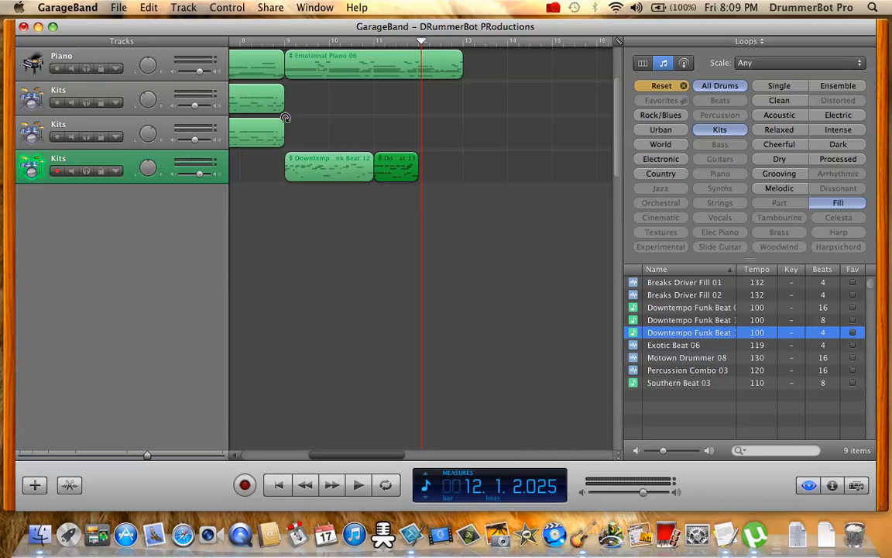
left_click(663, 85)
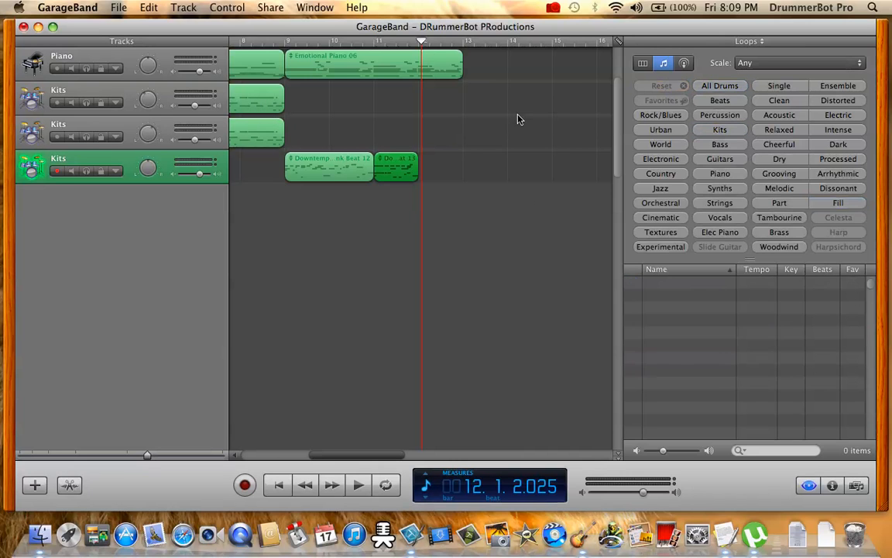
scroll(519, 119, "left", 10)
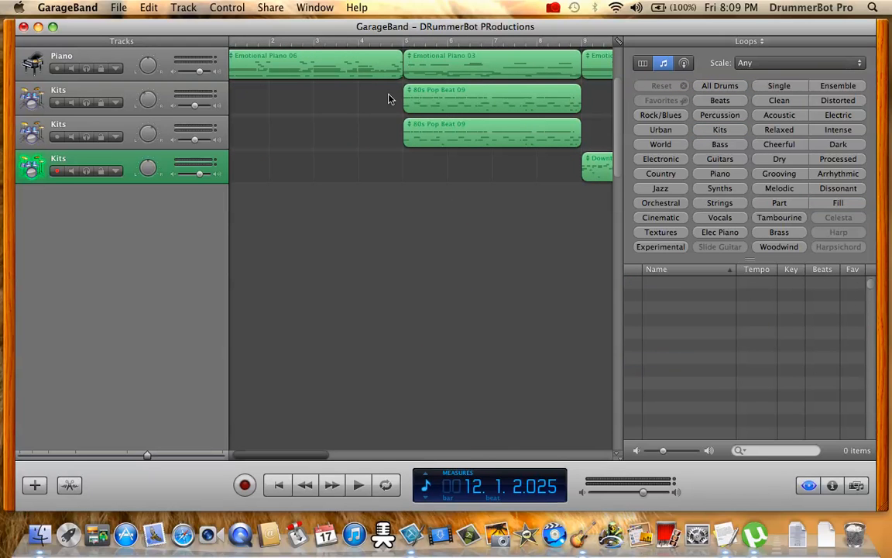
scroll(524, 153, "right", 2)
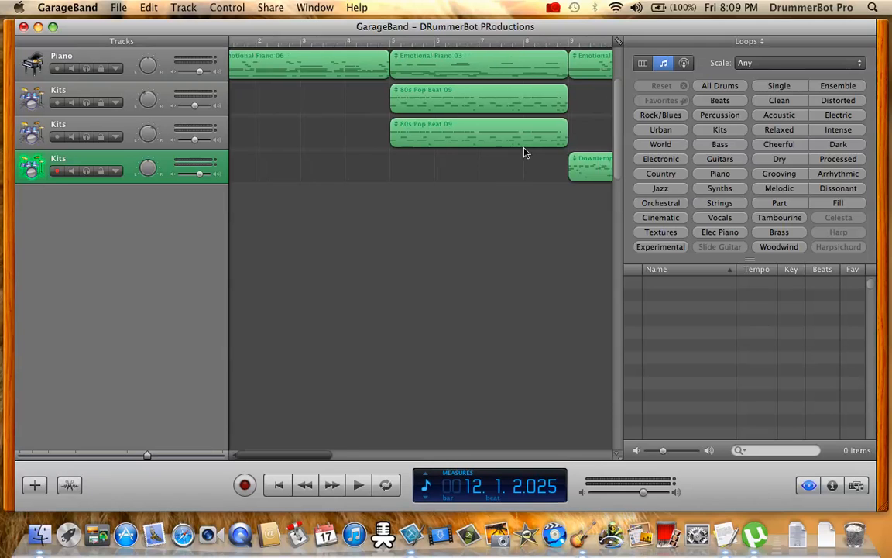
scroll(524, 152, "right", 10)
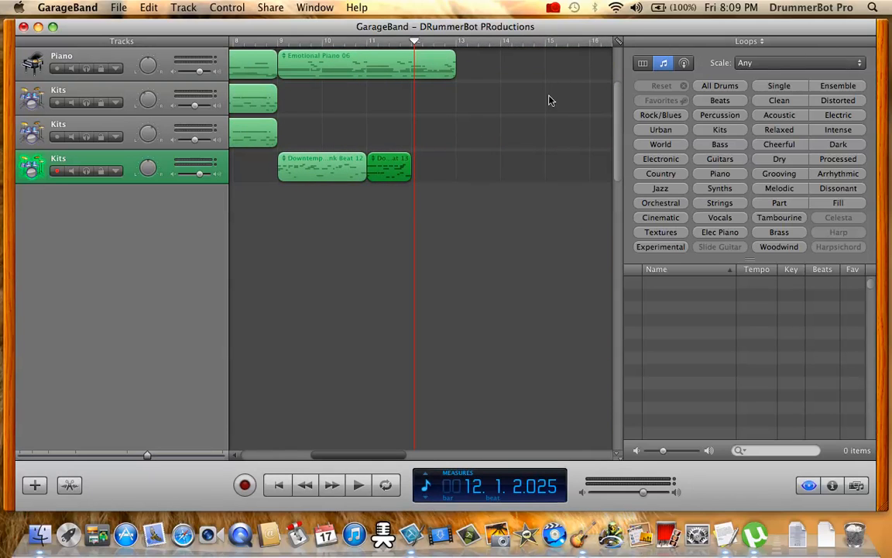
scroll(521, 127, "left", 10)
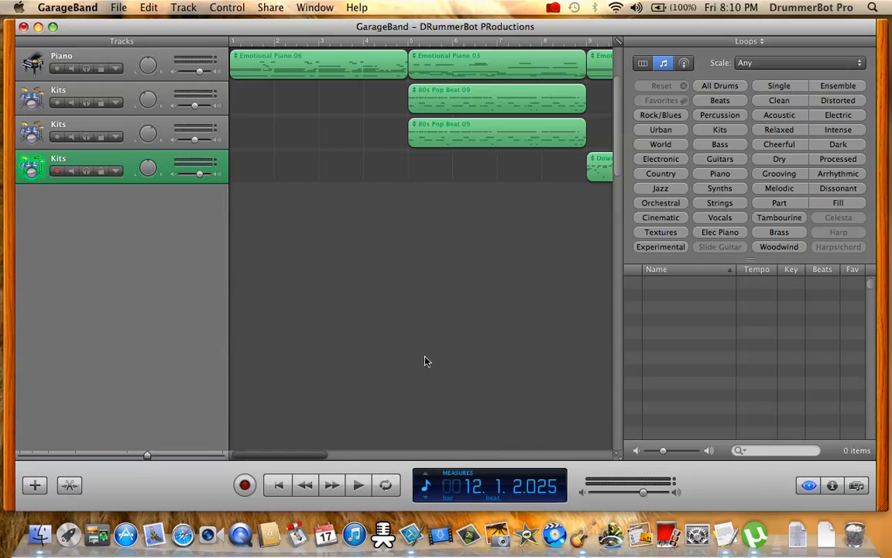
left_click(553, 7)
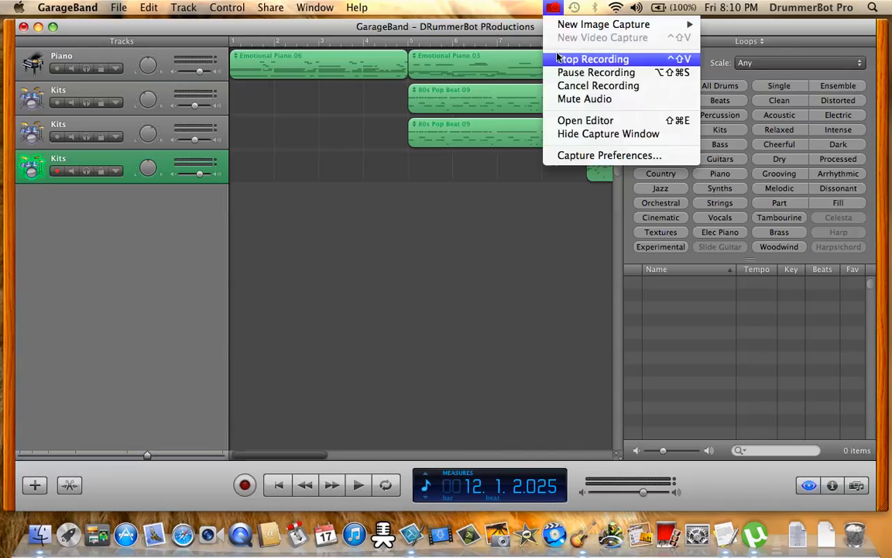